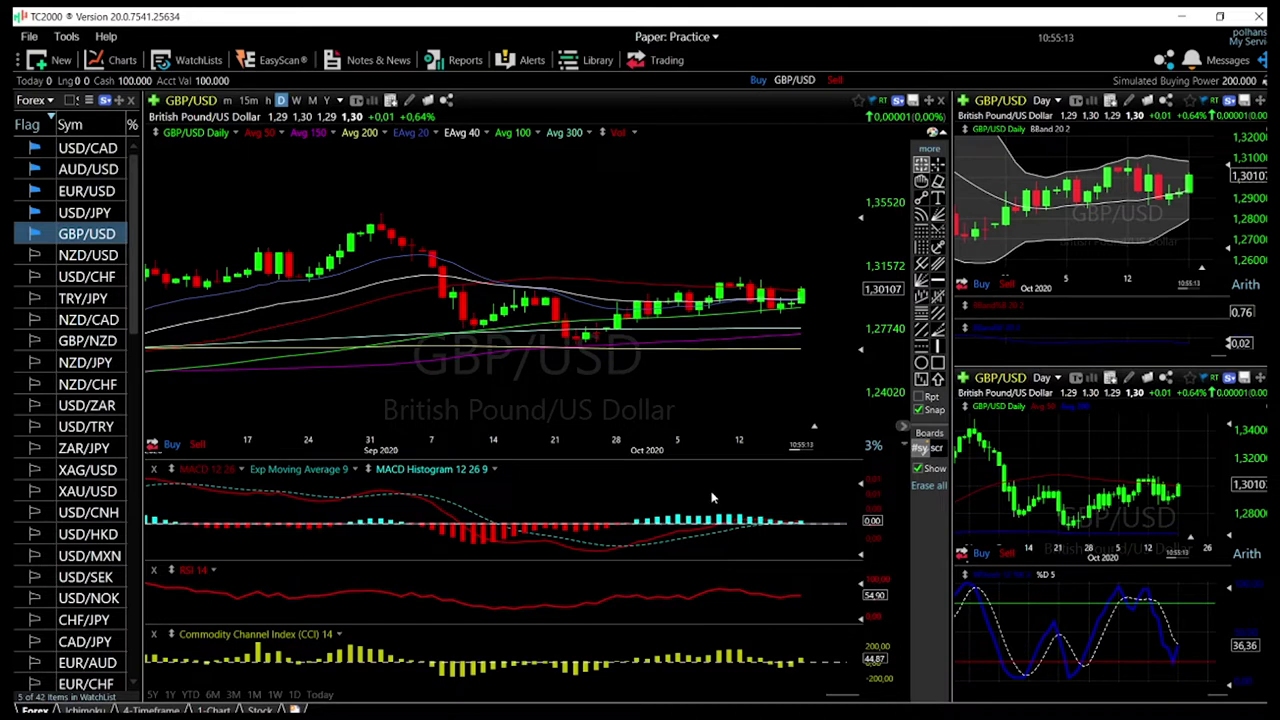
Inspect the latest GBP/USD candle's price and indicator values.
{"action": "scroll", "coordinate": [793, 307], "scroll_direction": "up", "scroll_amount": 2}
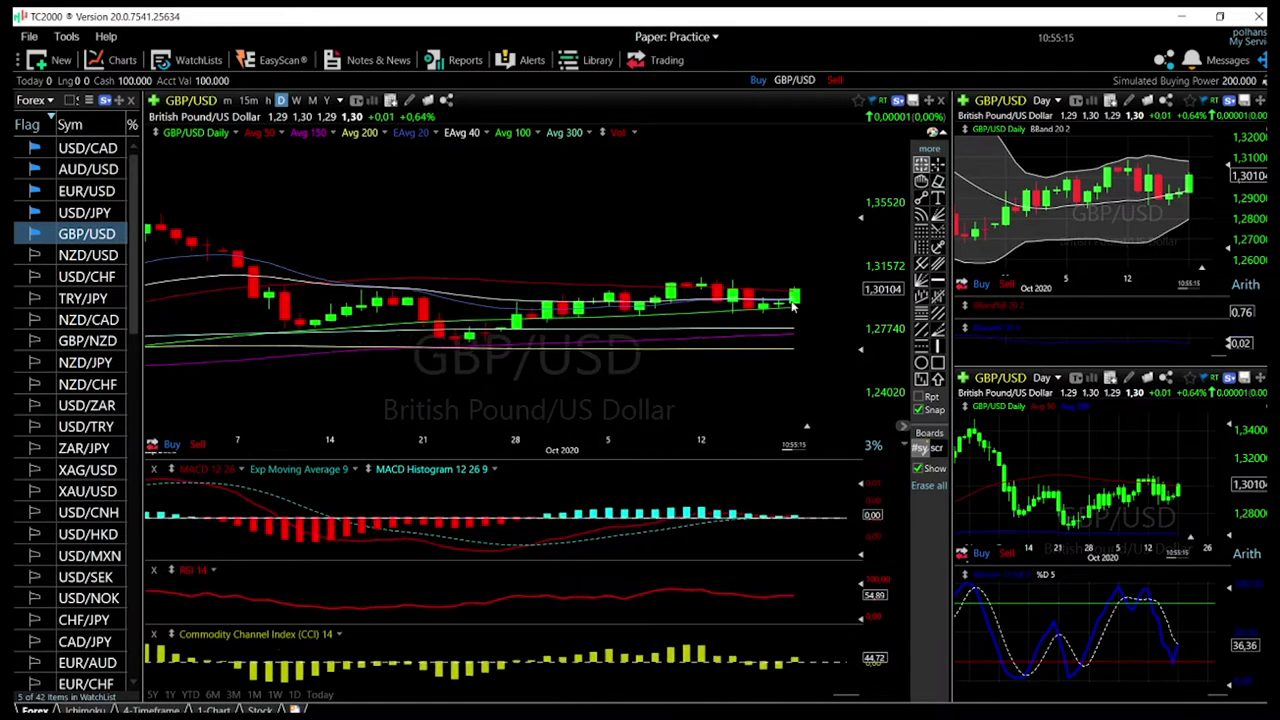
{"action": "scroll", "coordinate": [793, 307], "scroll_direction": "up", "scroll_amount": 1}
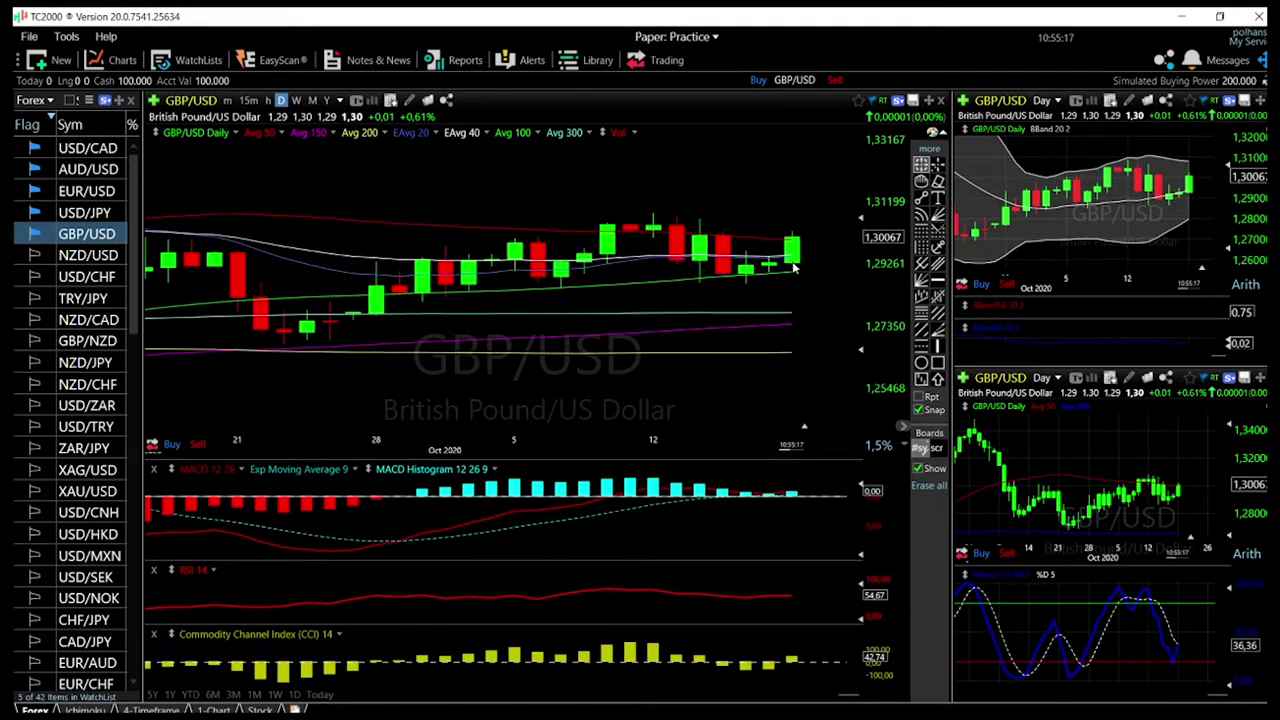
{"action": "left_click_drag", "start_coordinate": [793, 267], "coordinate": [793, 238]}
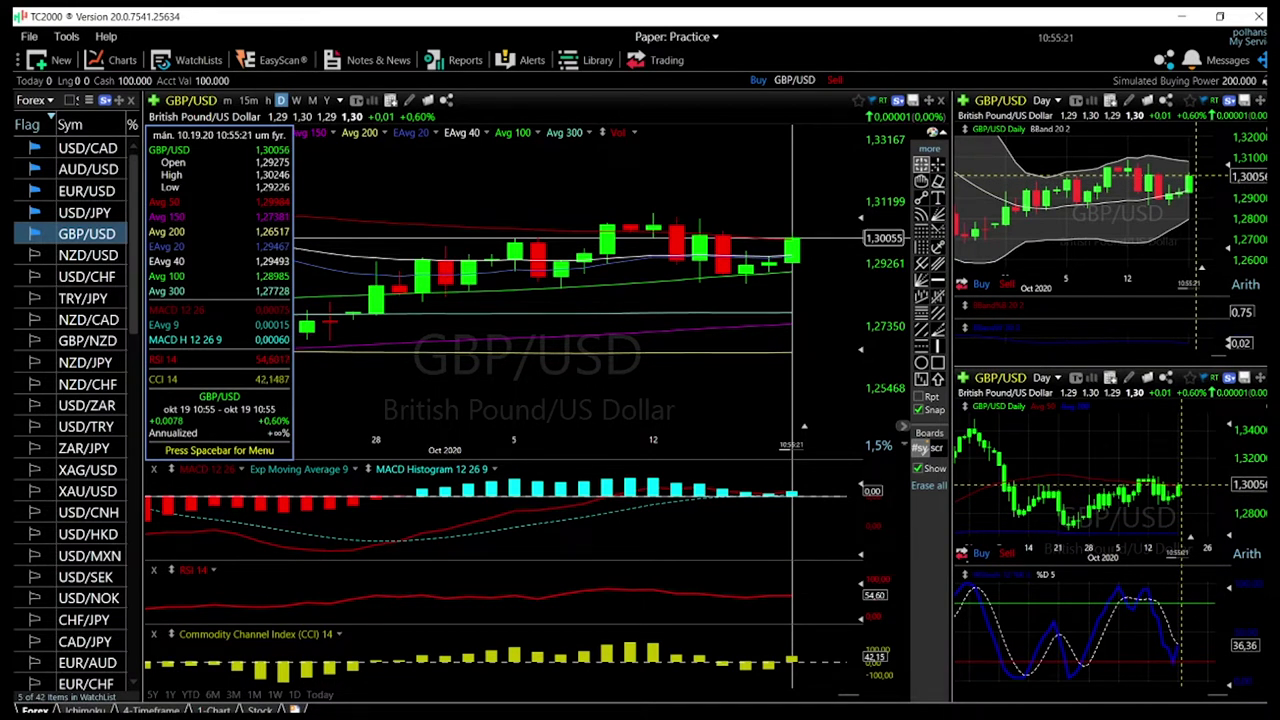
{"action": "left_click_drag", "start_coordinate": [793, 238], "coordinate": [794, 242]}
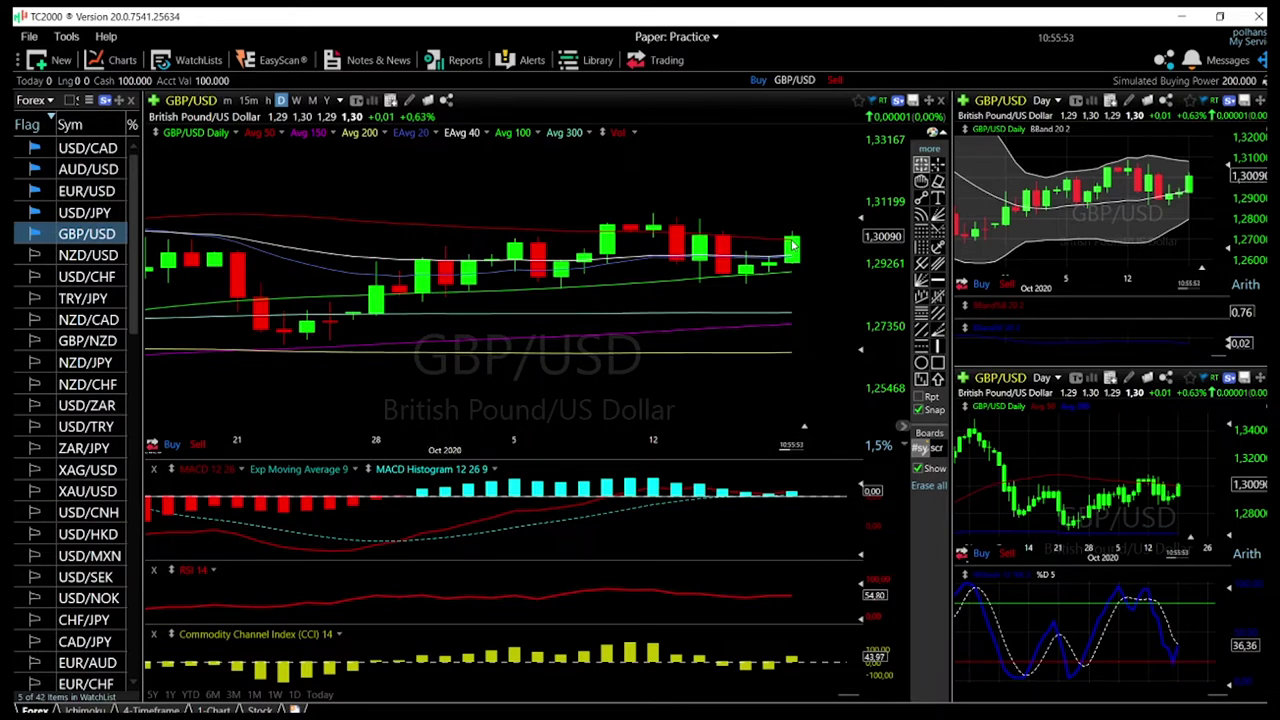
{"action": "scroll", "coordinate": [767, 416], "scroll_direction": "down", "scroll_amount": 2}
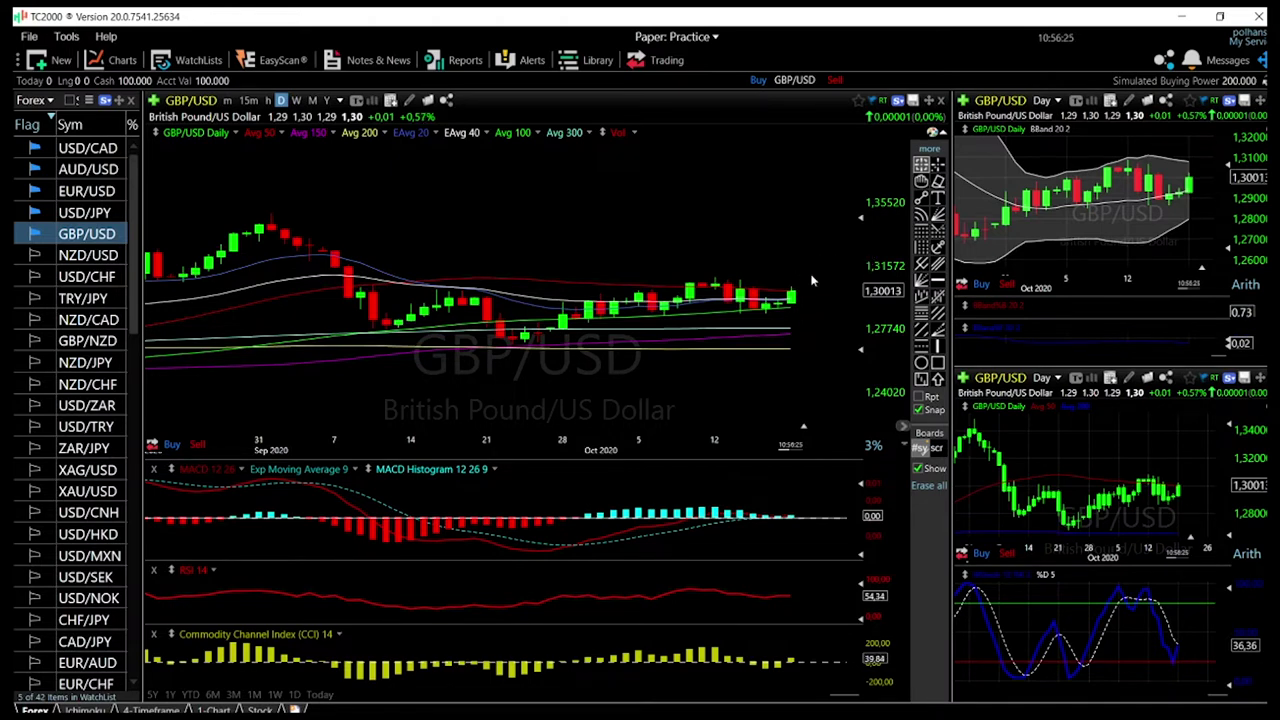
Mark GBP/USD with horizontal levels at 1.30824 and 1.34826.
{"action": "left_click", "coordinate": [941, 284]}
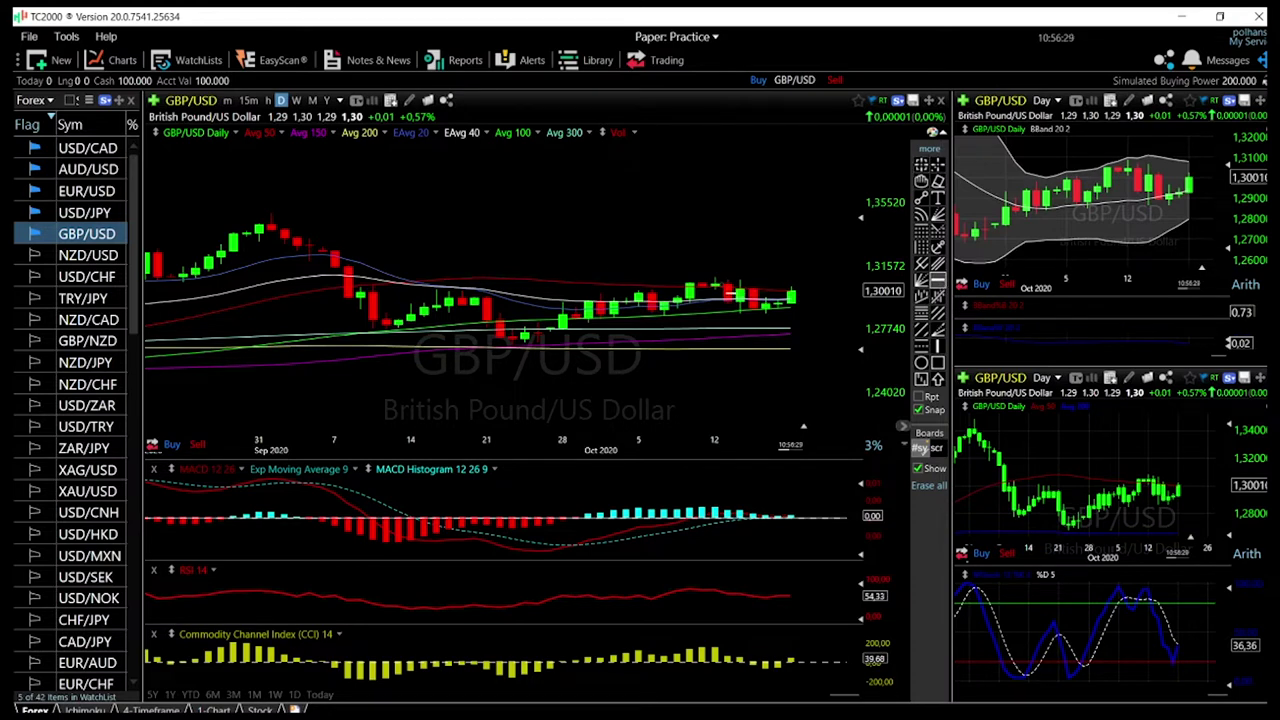
{"action": "left_click", "coordinate": [722, 272]}
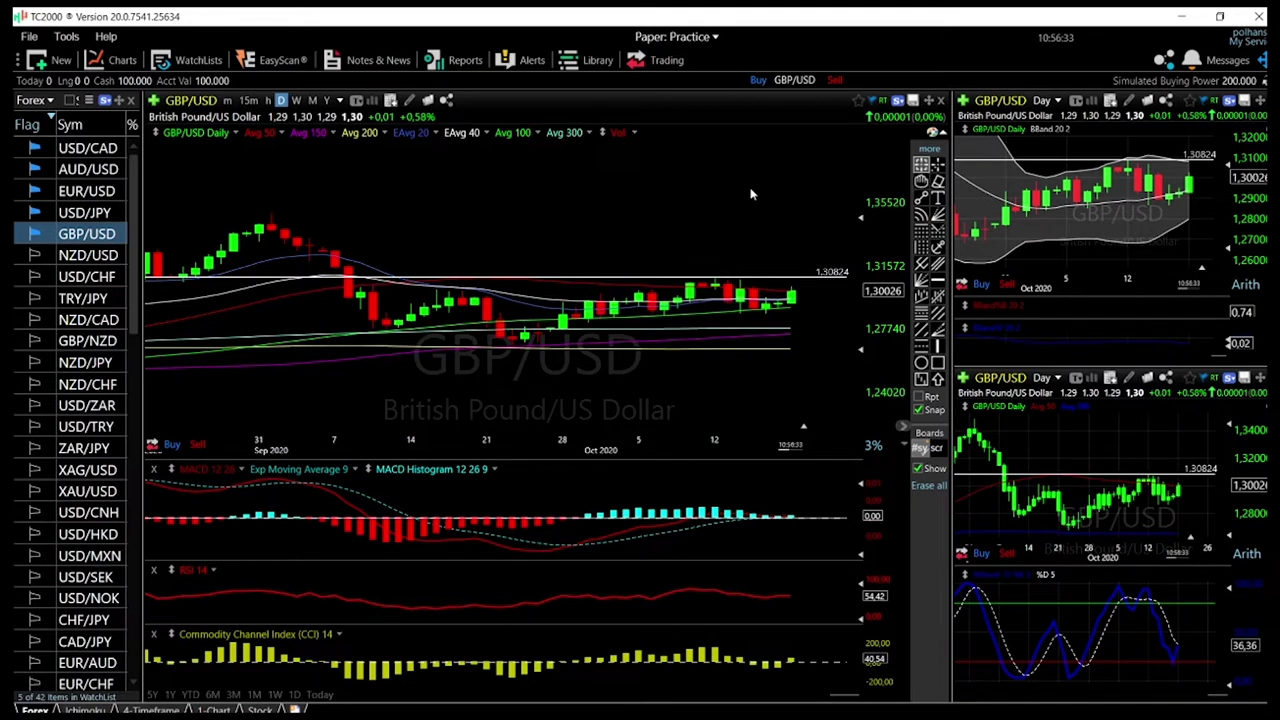
{"action": "left_click", "coordinate": [940, 282]}
{"action": "left_click", "coordinate": [283, 213]}
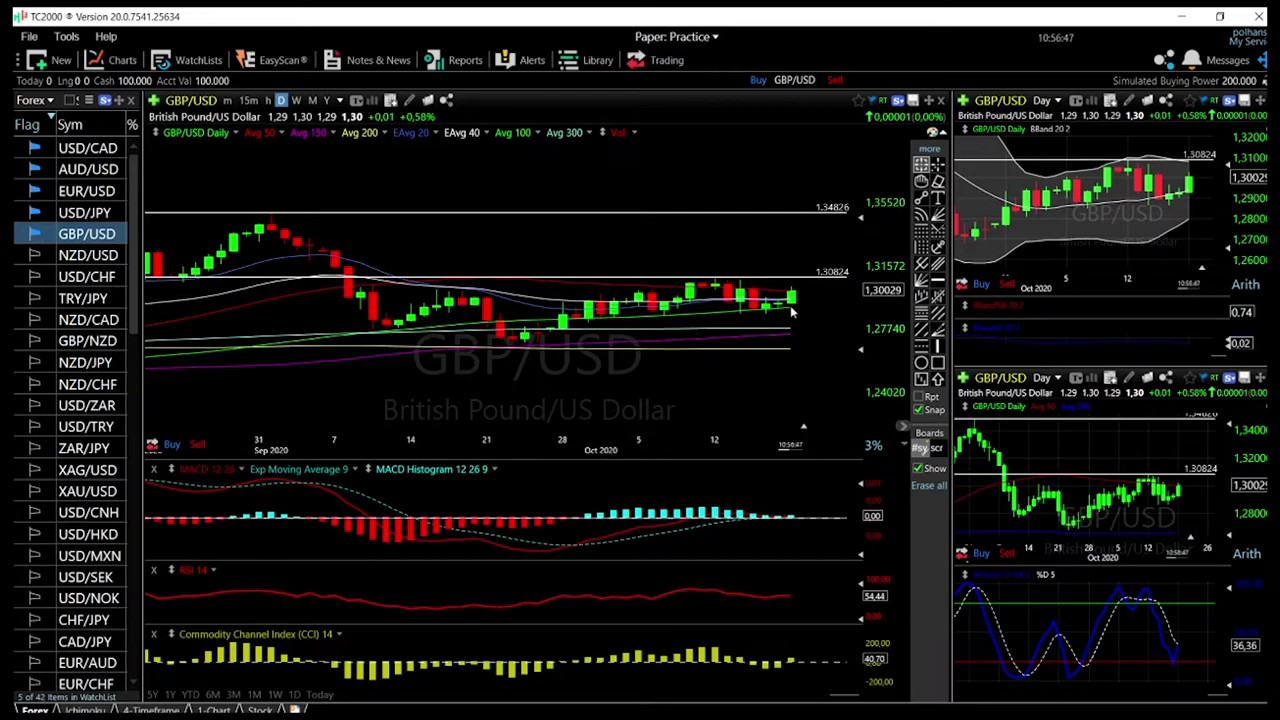
Check the latest GBP/USD candle's values, then switch to the USD/JPY chart.
{"action": "left_click_drag", "start_coordinate": [790, 306], "coordinate": [790, 306]}
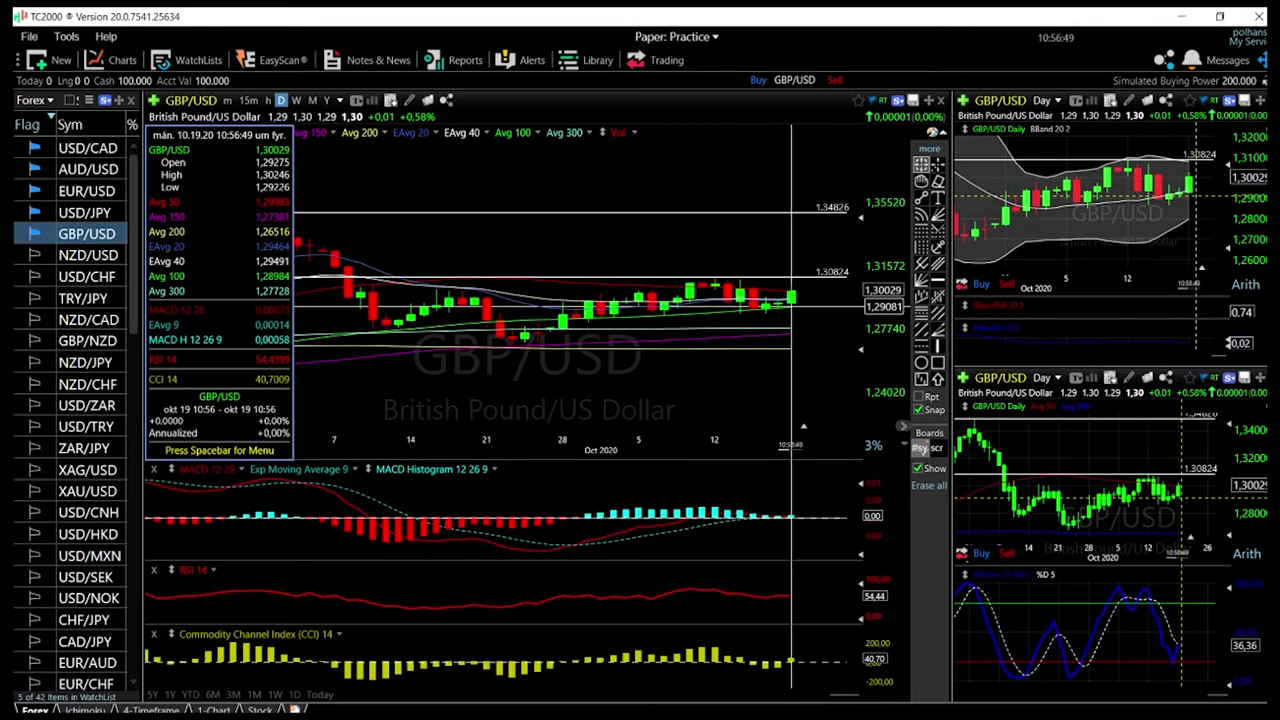
{"action": "left_click_drag", "start_coordinate": [790, 306], "coordinate": [790, 327]}
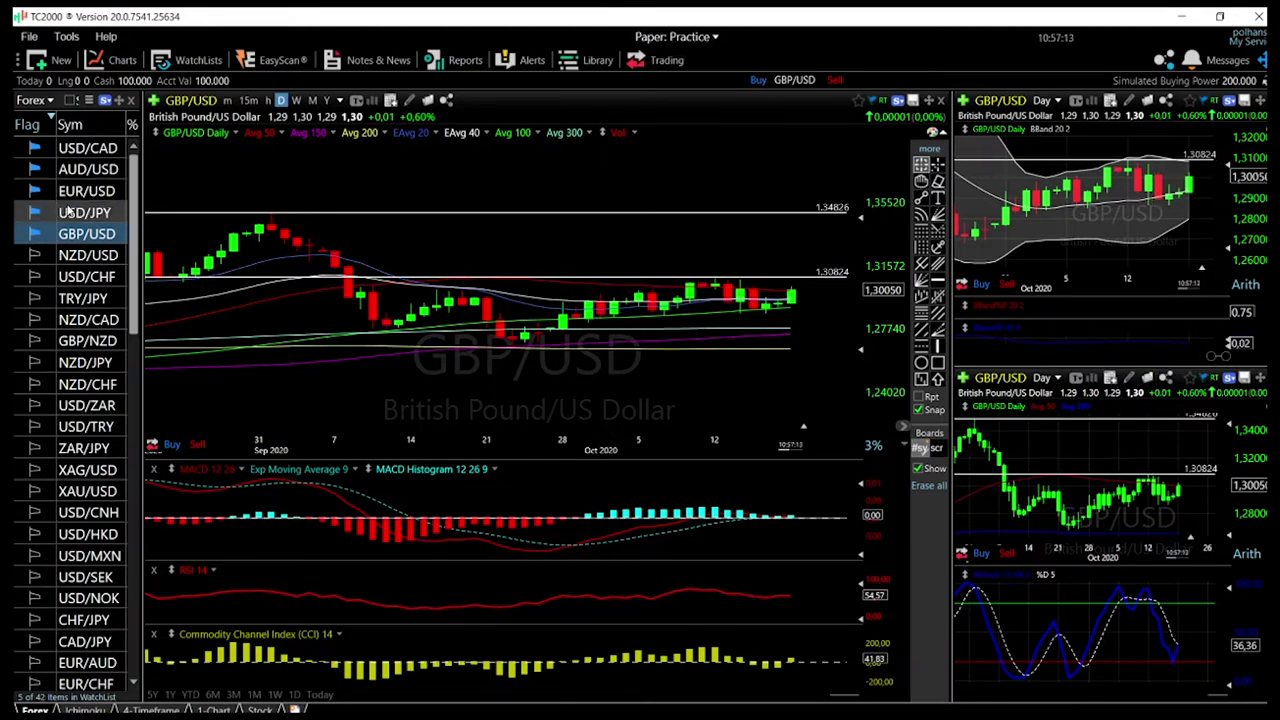
{"action": "left_click", "coordinate": [68, 210]}
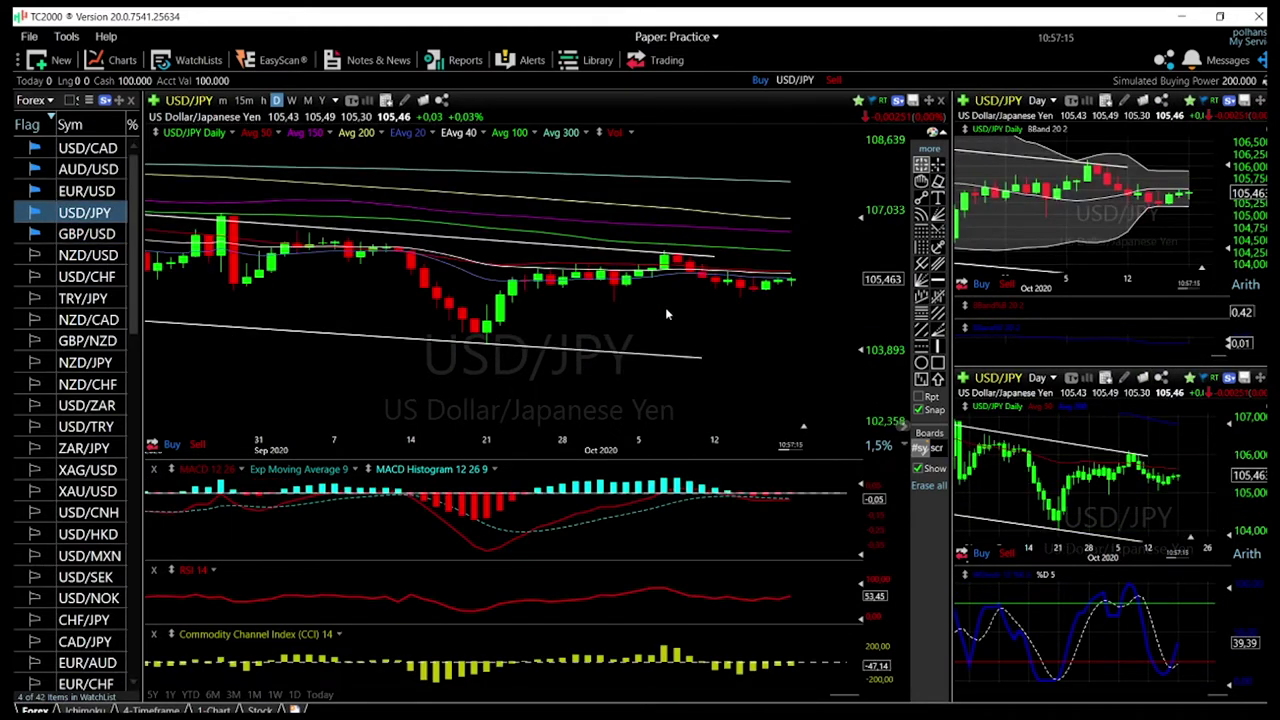
Stretch the upper USD/JPY channel trendline past the latest bars and verify it by zooming.
{"action": "mouse_move", "coordinate": [791, 278]}
{"action": "left_click_drag", "start_coordinate": [714, 257], "coordinate": [848, 270]}
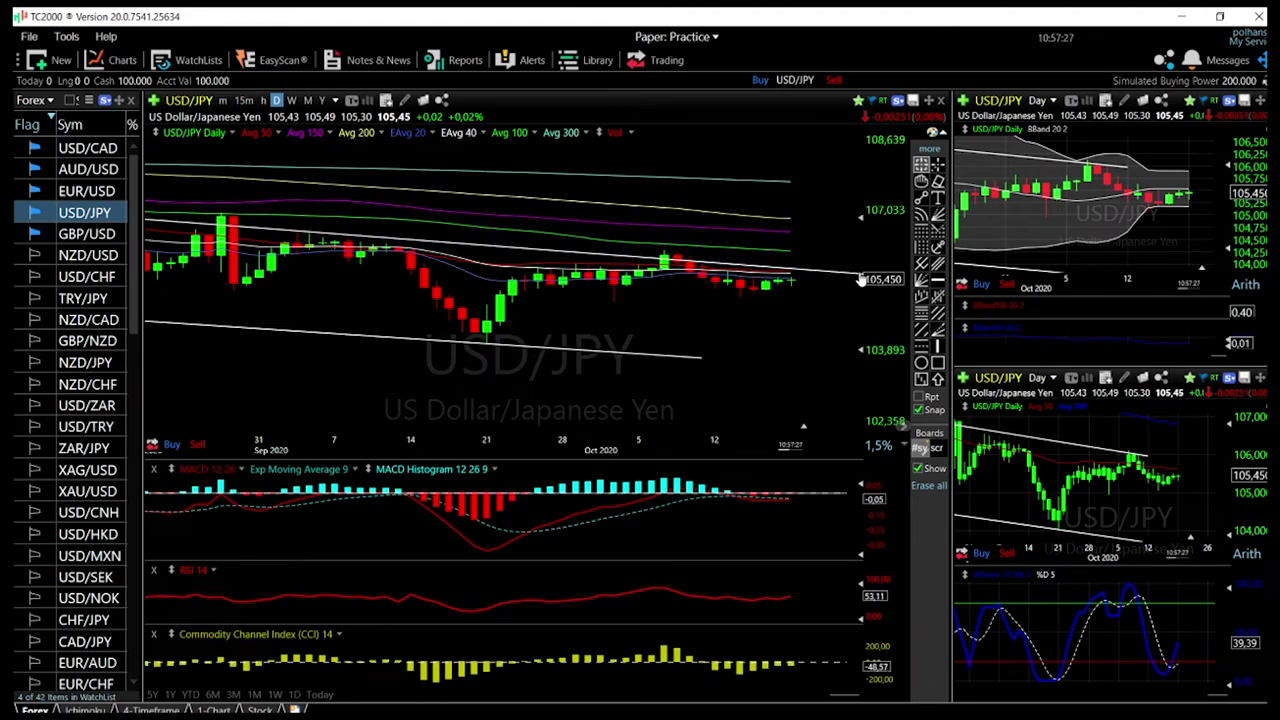
{"action": "scroll", "coordinate": [845, 307], "scroll_direction": "down", "scroll_amount": 2}
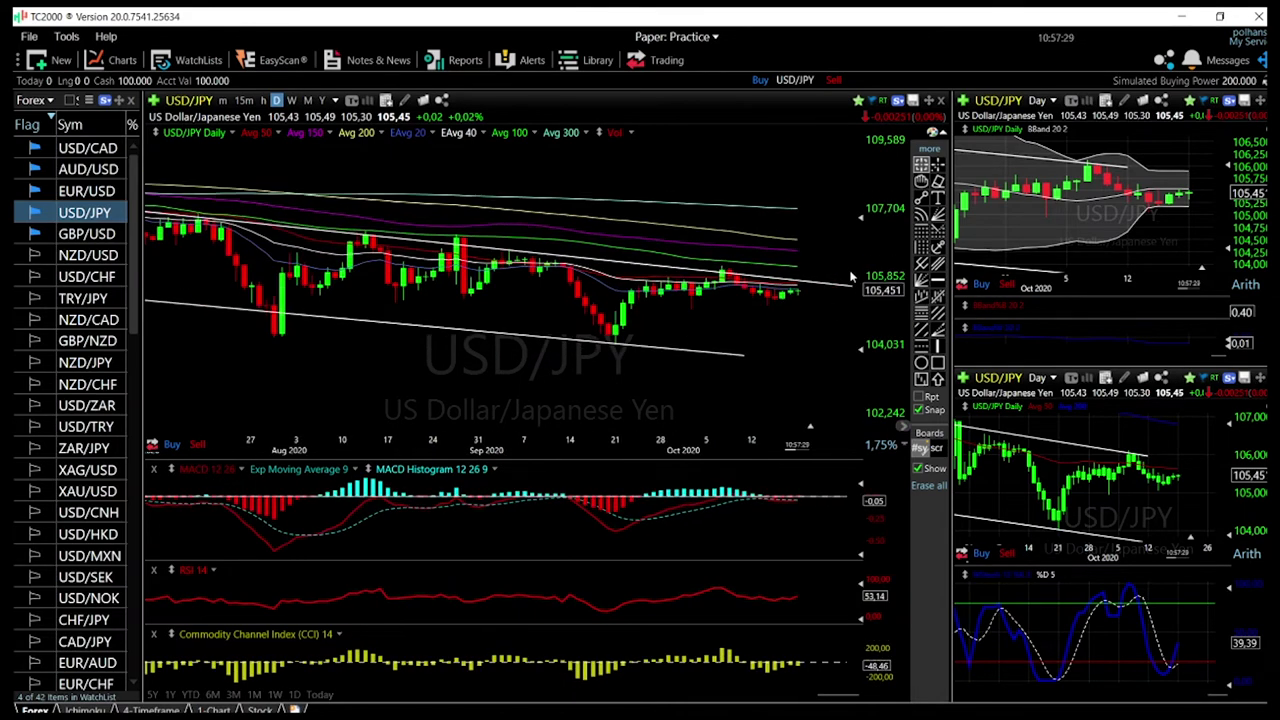
{"action": "left_click_drag", "start_coordinate": [850, 293], "coordinate": [827, 276]}
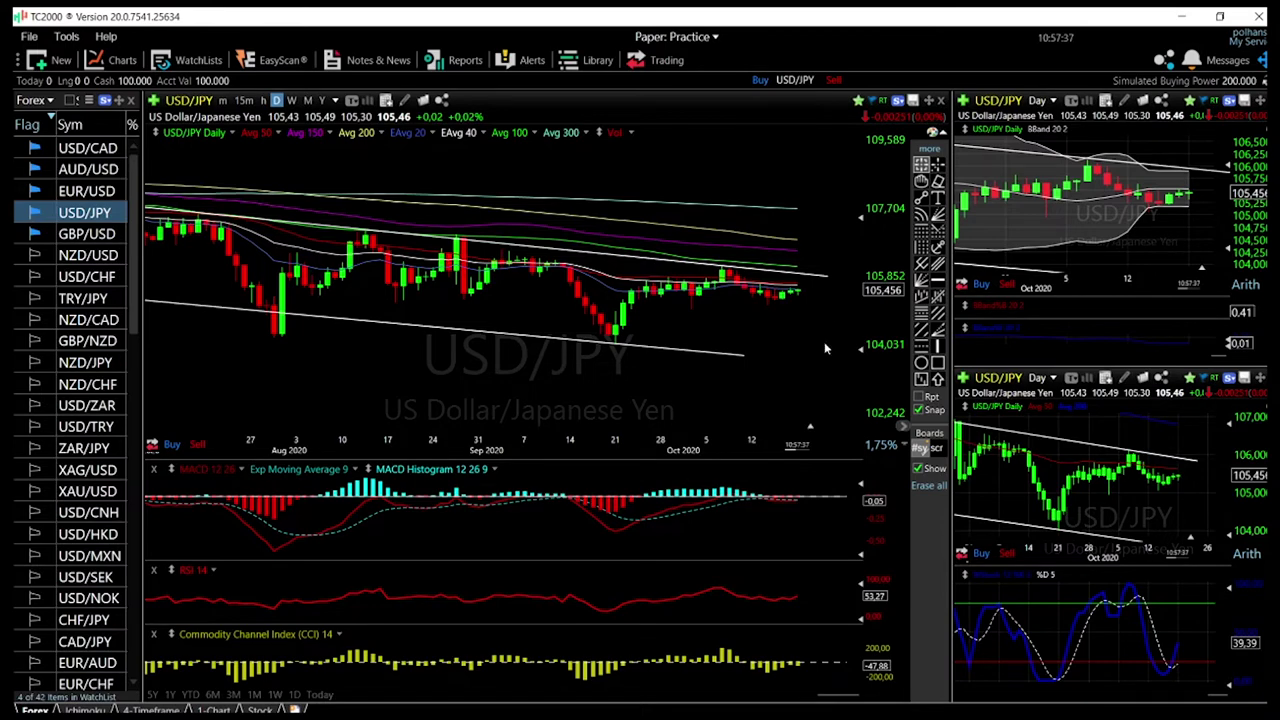
{"action": "scroll", "coordinate": [826, 348], "scroll_direction": "down", "scroll_amount": 5}
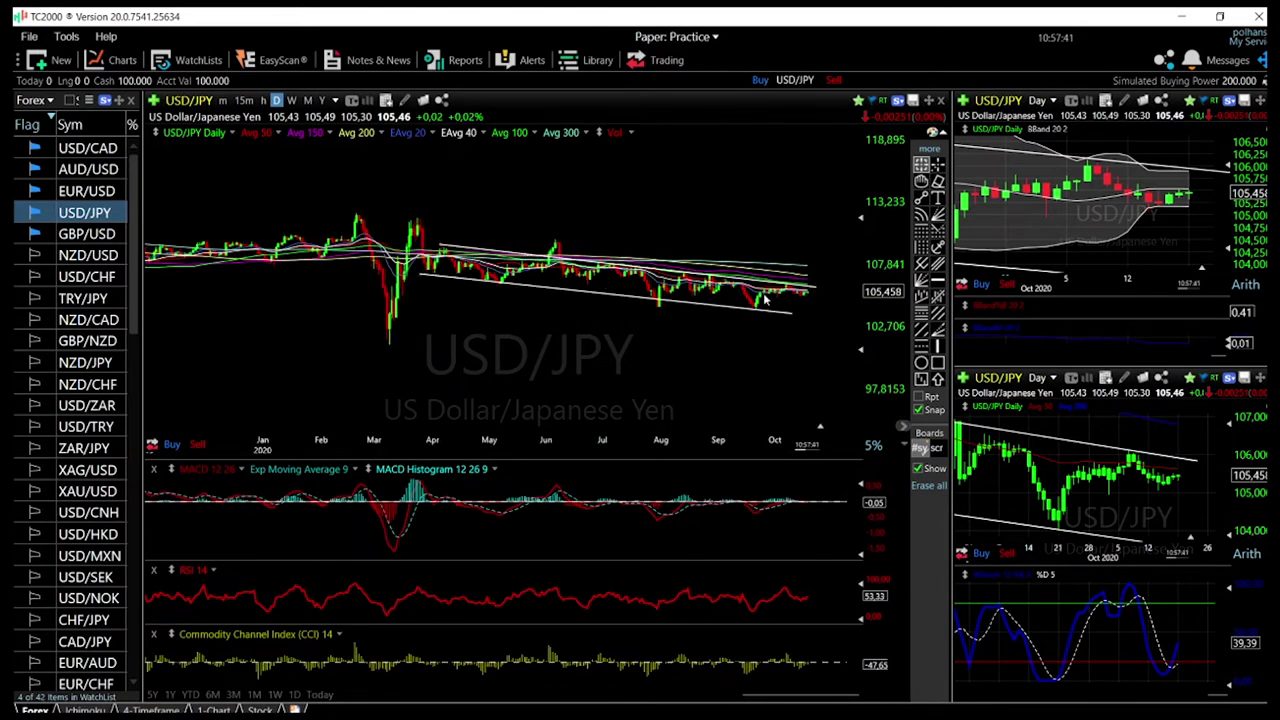
{"action": "scroll", "coordinate": [765, 298], "scroll_direction": "up", "scroll_amount": 5}
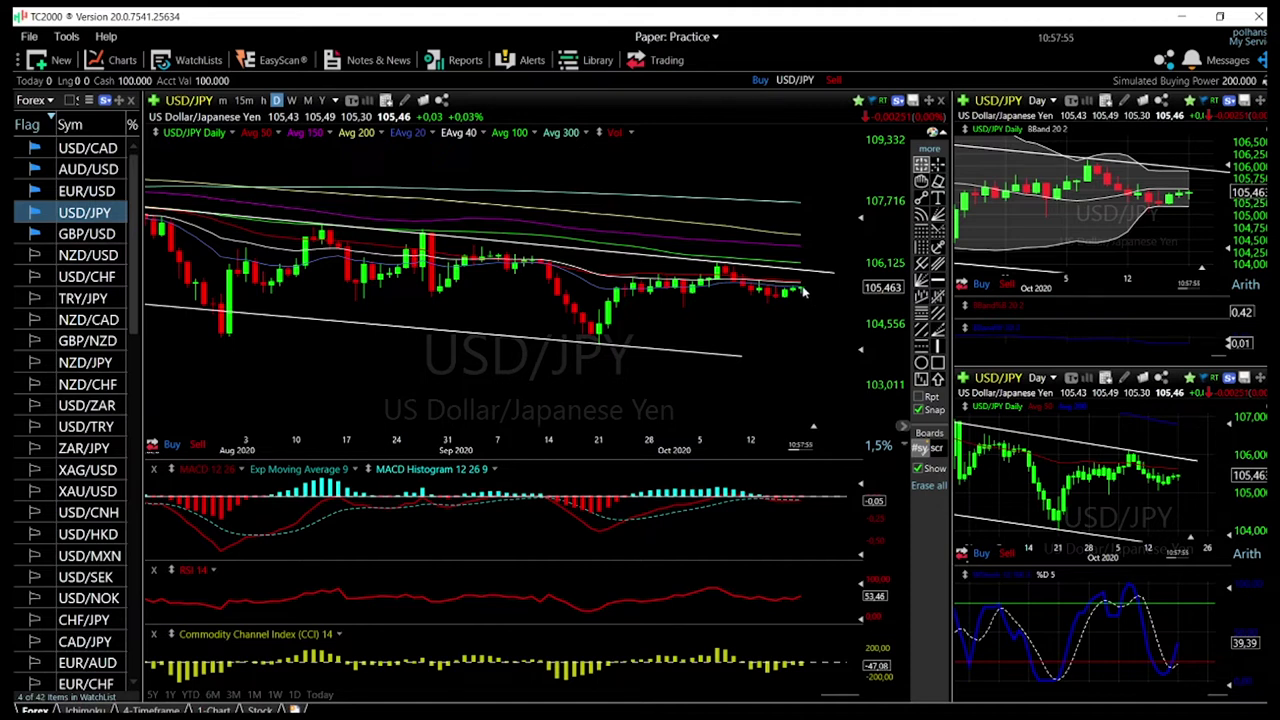
Extend the lower USD/JPY channel trendline past the latest bars.
{"action": "left_click_drag", "start_coordinate": [741, 356], "coordinate": [845, 369]}
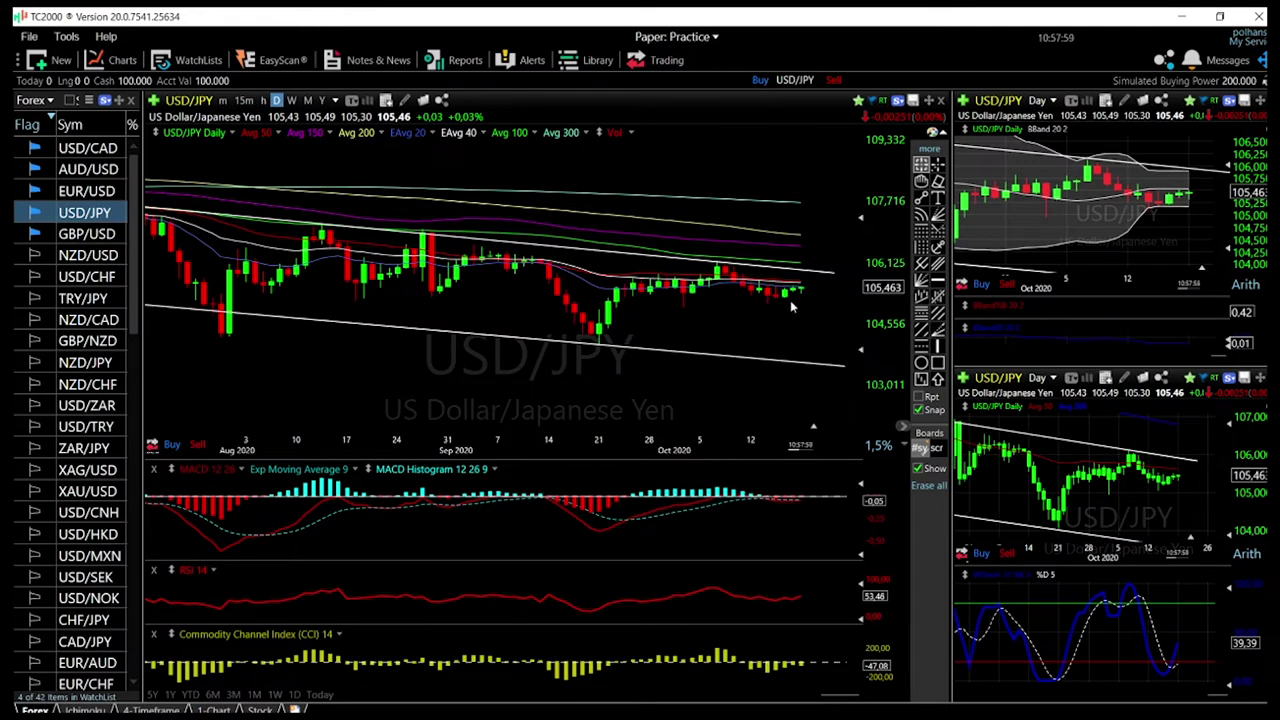
{"action": "scroll", "coordinate": [680, 345], "scroll_direction": "down", "scroll_amount": 5}
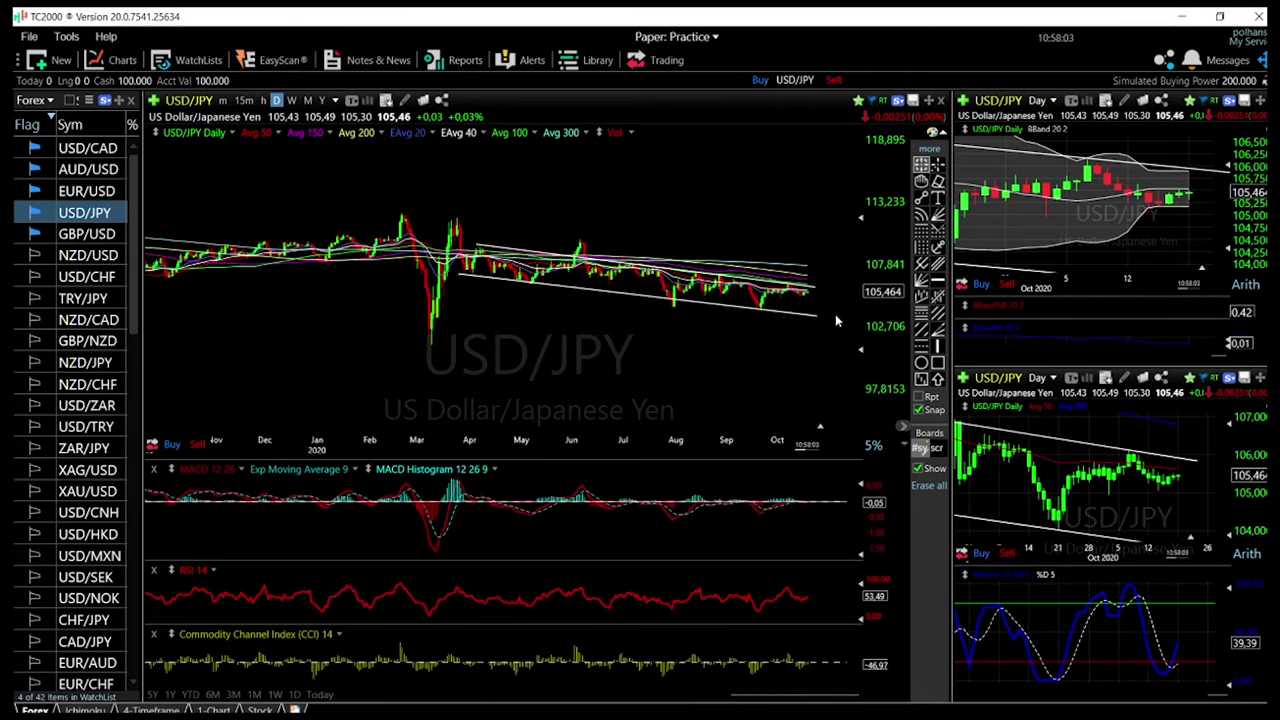
{"action": "scroll", "coordinate": [820, 447], "scroll_direction": "up", "scroll_amount": 5}
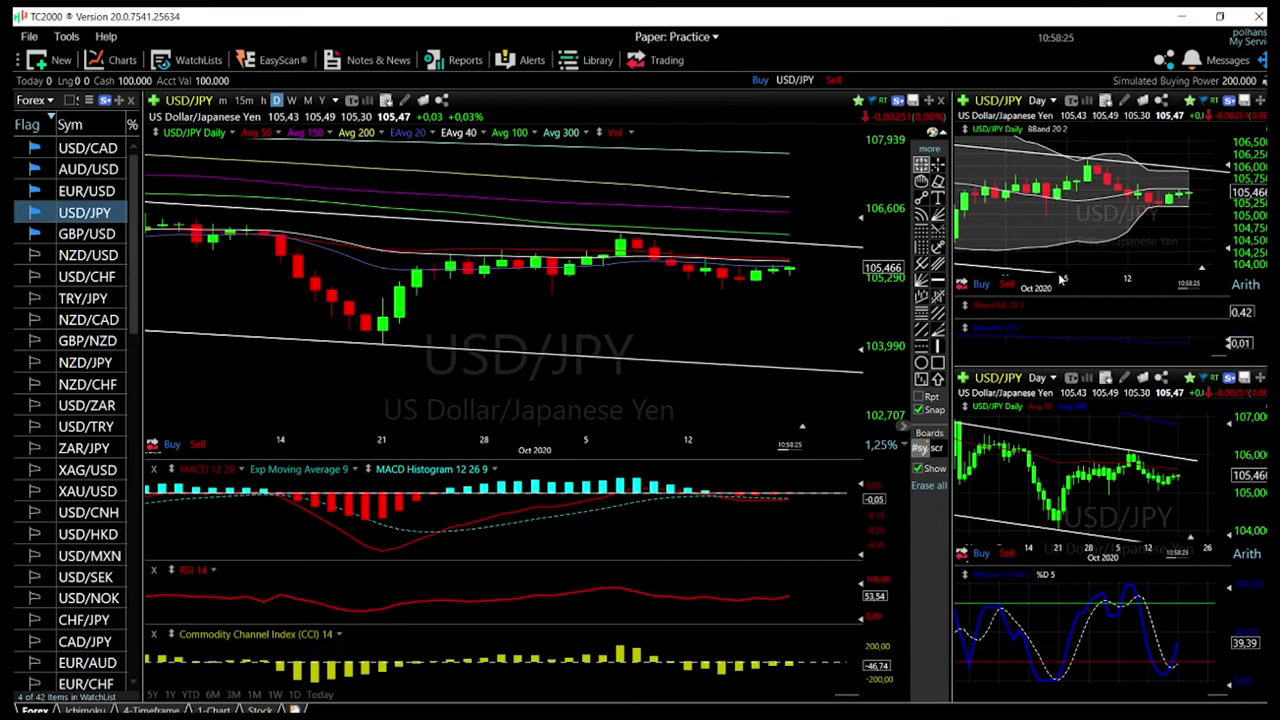
Glance at the latest bar's values, then move to EUR/USD in the watchlist.
{"action": "scroll", "coordinate": [1062, 280], "scroll_direction": "down", "scroll_amount": 2}
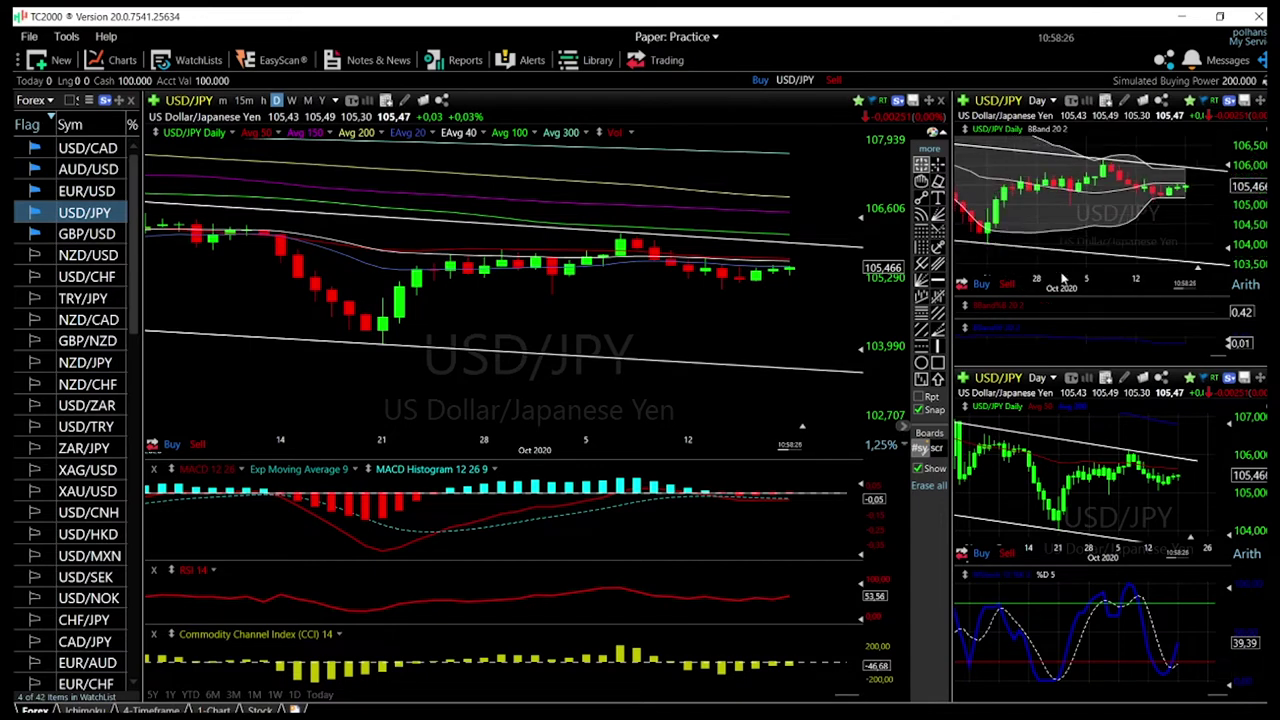
{"action": "left_click", "coordinate": [790, 270]}
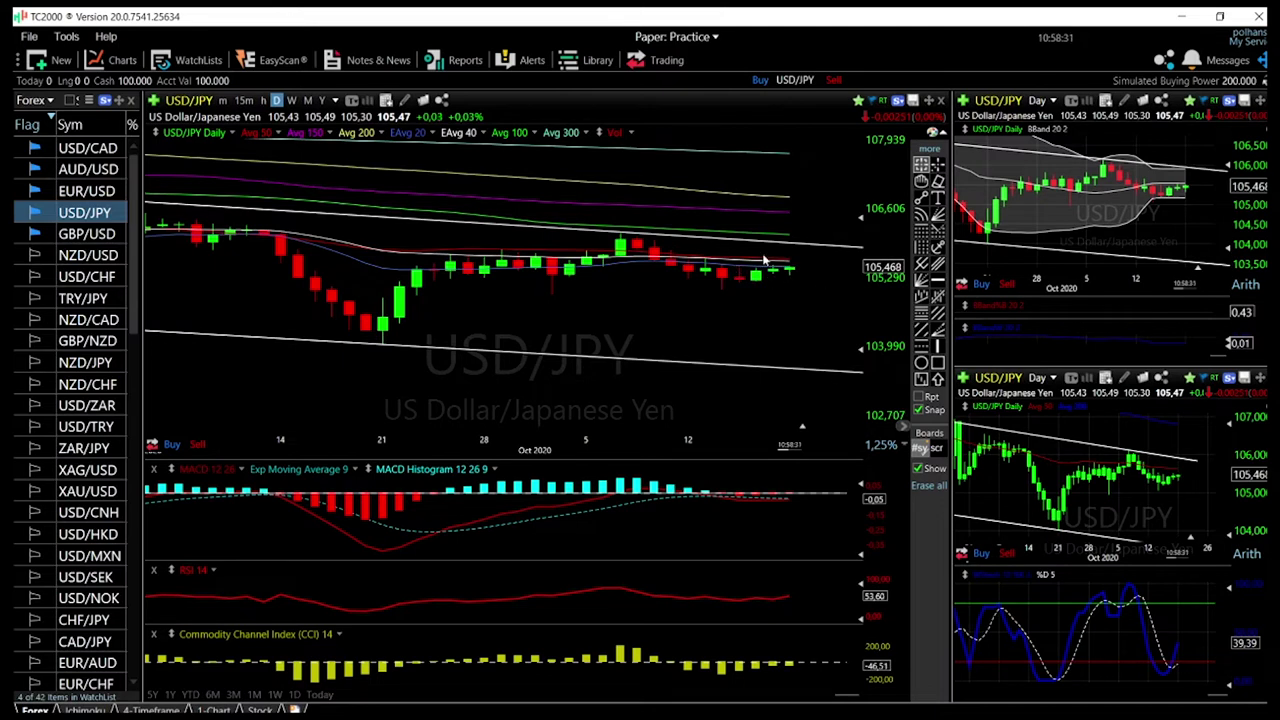
{"action": "key", "text": "Up"}
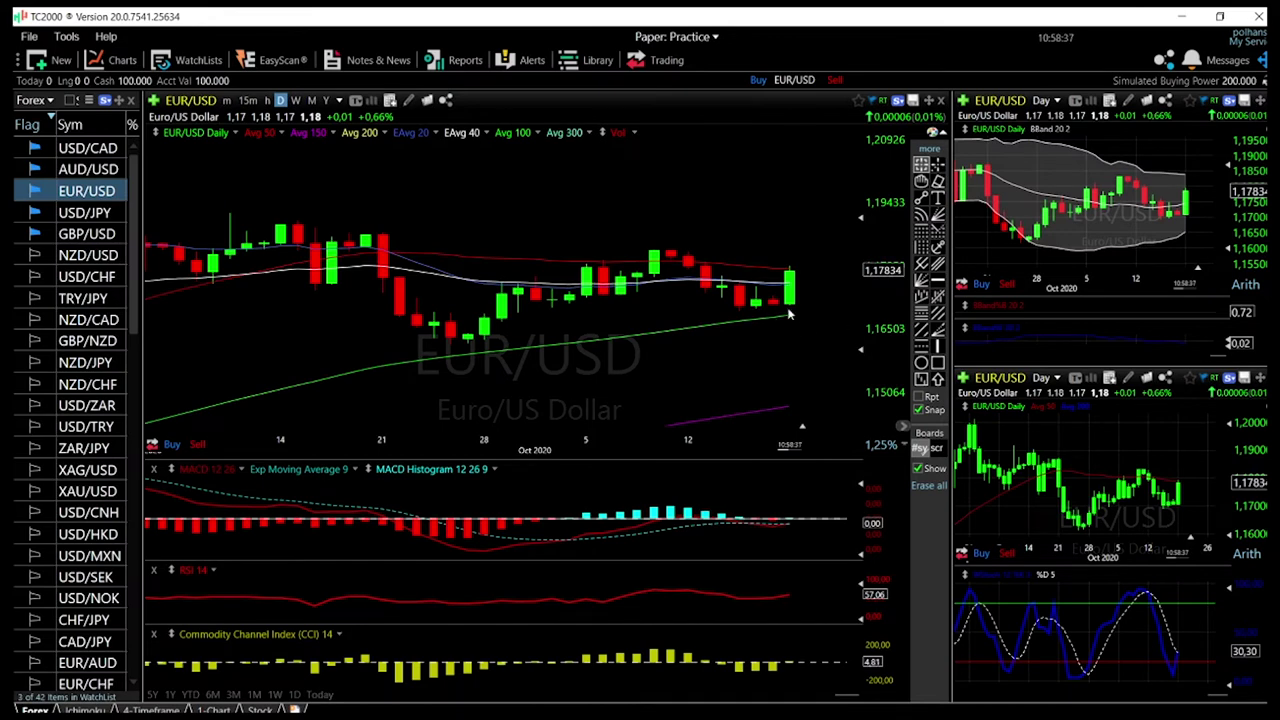
Read EUR/USD values, then zoom out until early August 2020 shows on the date axis.
{"action": "left_click_drag", "start_coordinate": [792, 308], "coordinate": [790, 271]}
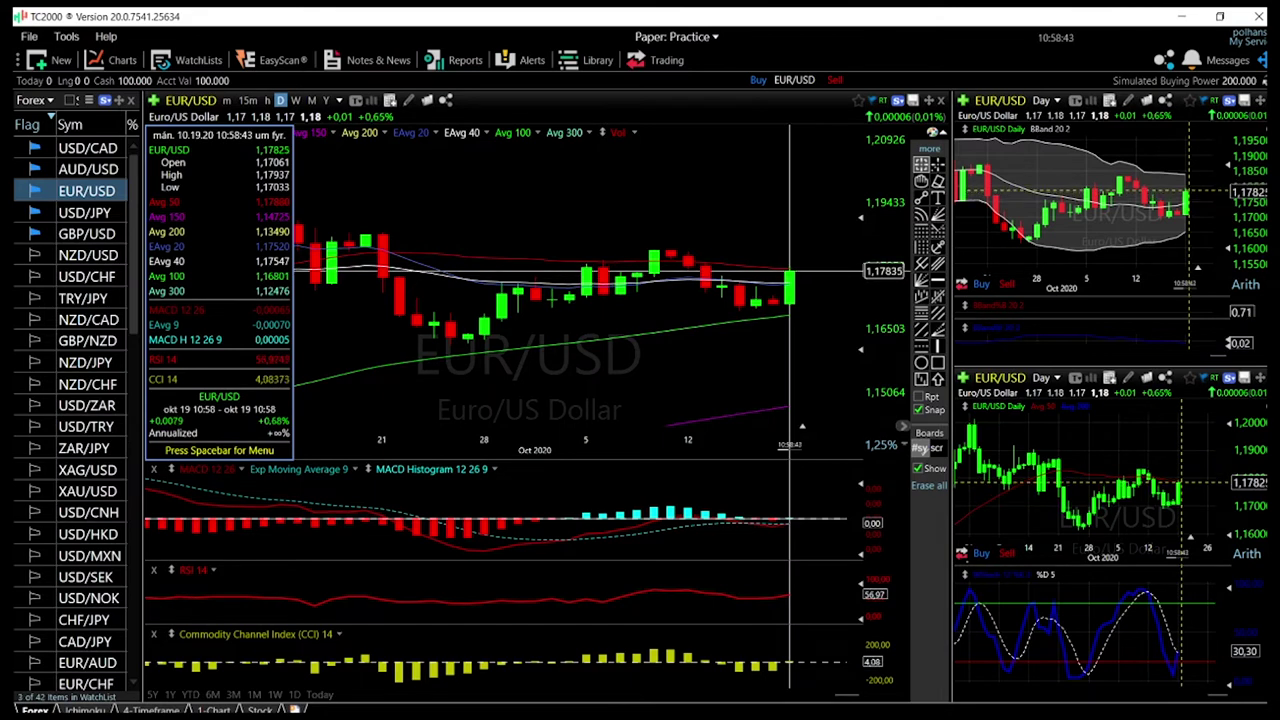
{"action": "left_click_drag", "start_coordinate": [790, 271], "coordinate": [792, 272]}
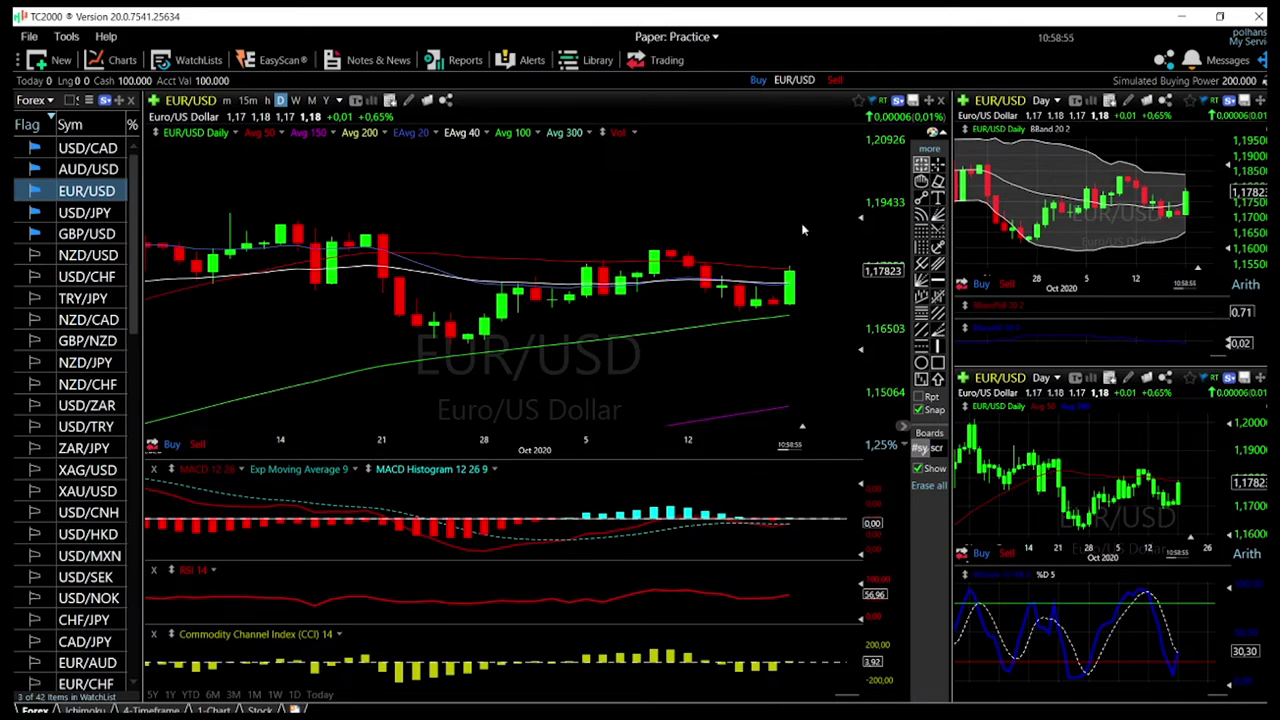
{"action": "scroll", "coordinate": [790, 228], "scroll_direction": "down", "scroll_amount": 3}
{"action": "scroll", "coordinate": [786, 234], "scroll_direction": "down", "scroll_amount": 2}
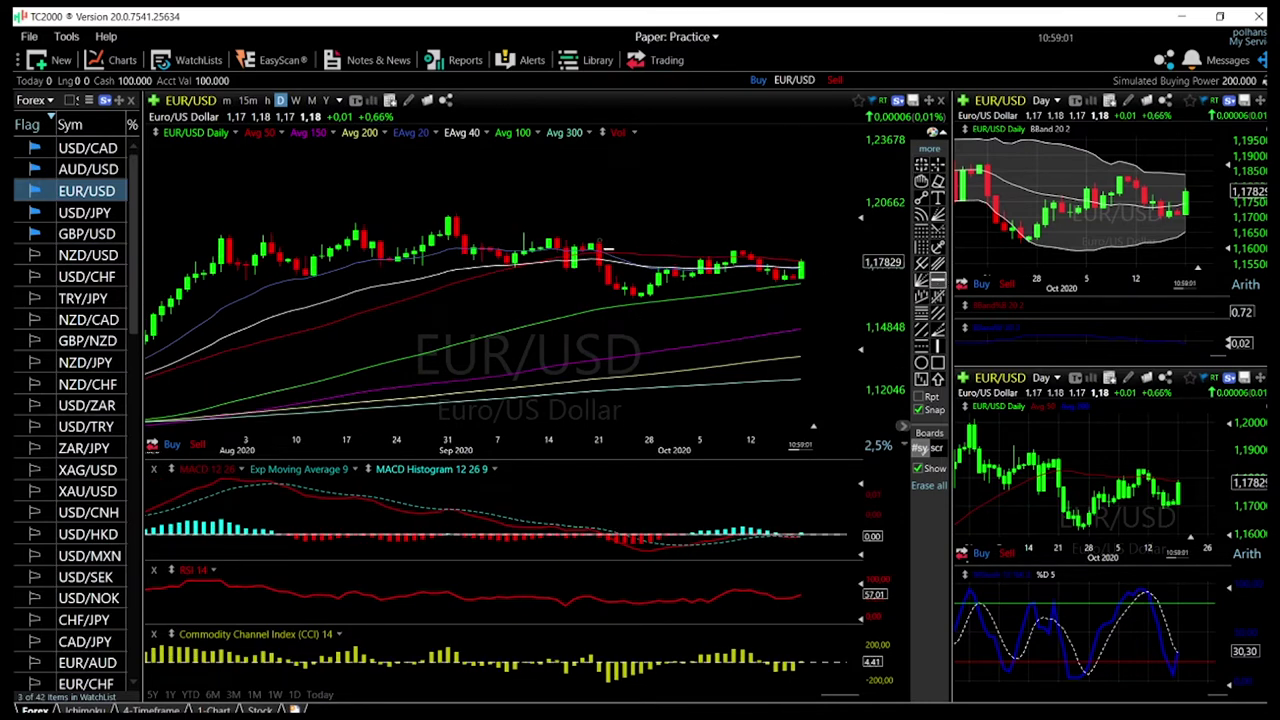
Place EUR/USD horizontal levels at 1.18268, 1.19003 and 1.20102.
{"action": "left_click", "coordinate": [752, 248]}
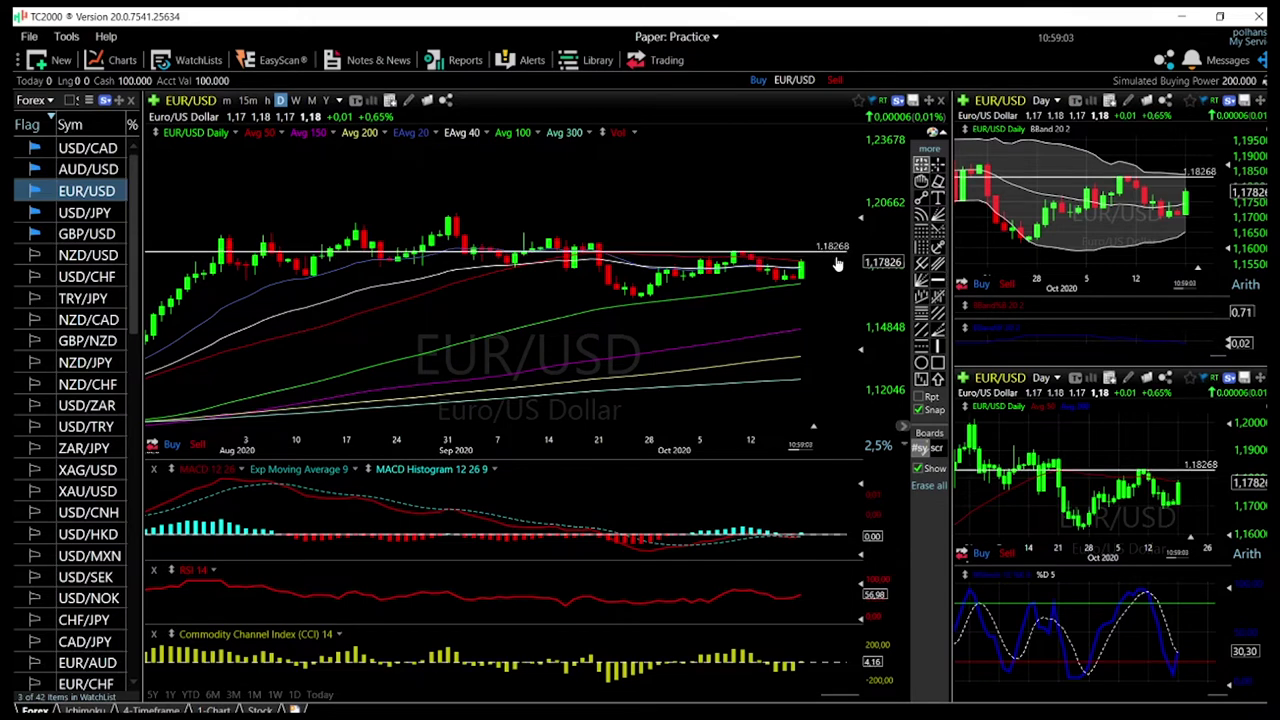
{"action": "left_click", "coordinate": [938, 280]}
{"action": "left_click", "coordinate": [563, 231]}
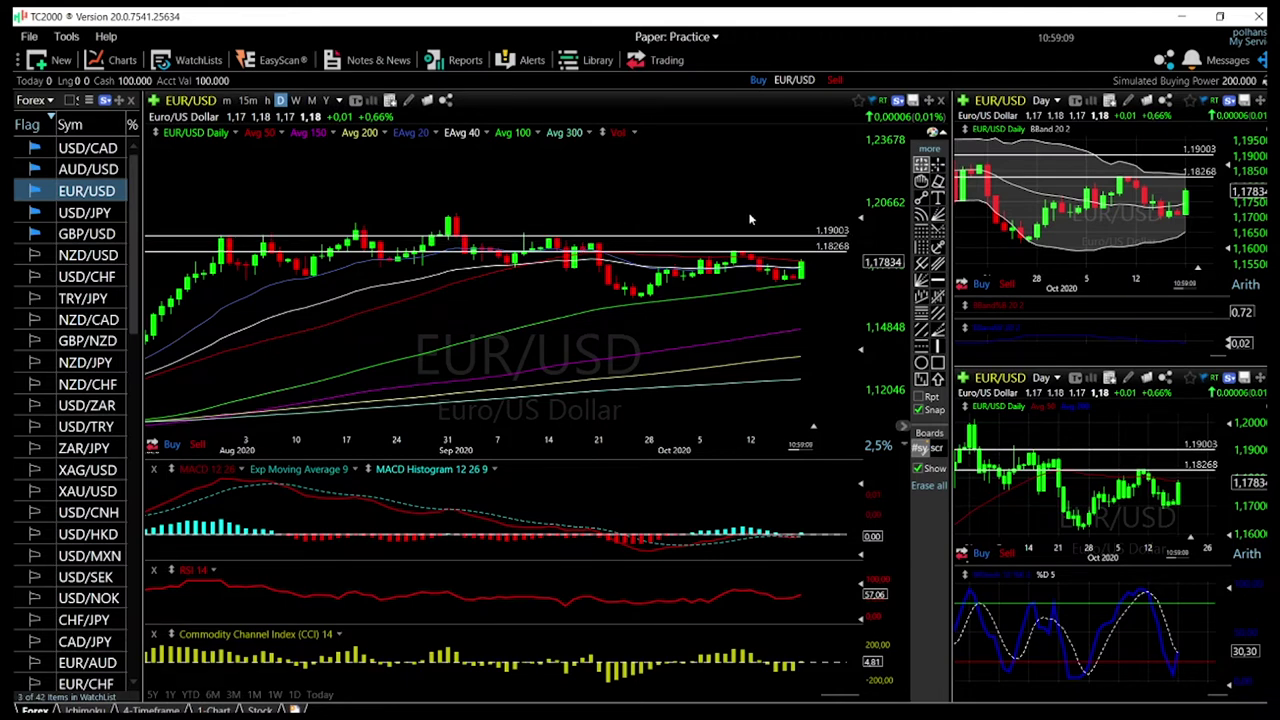
{"action": "left_click", "coordinate": [938, 280]}
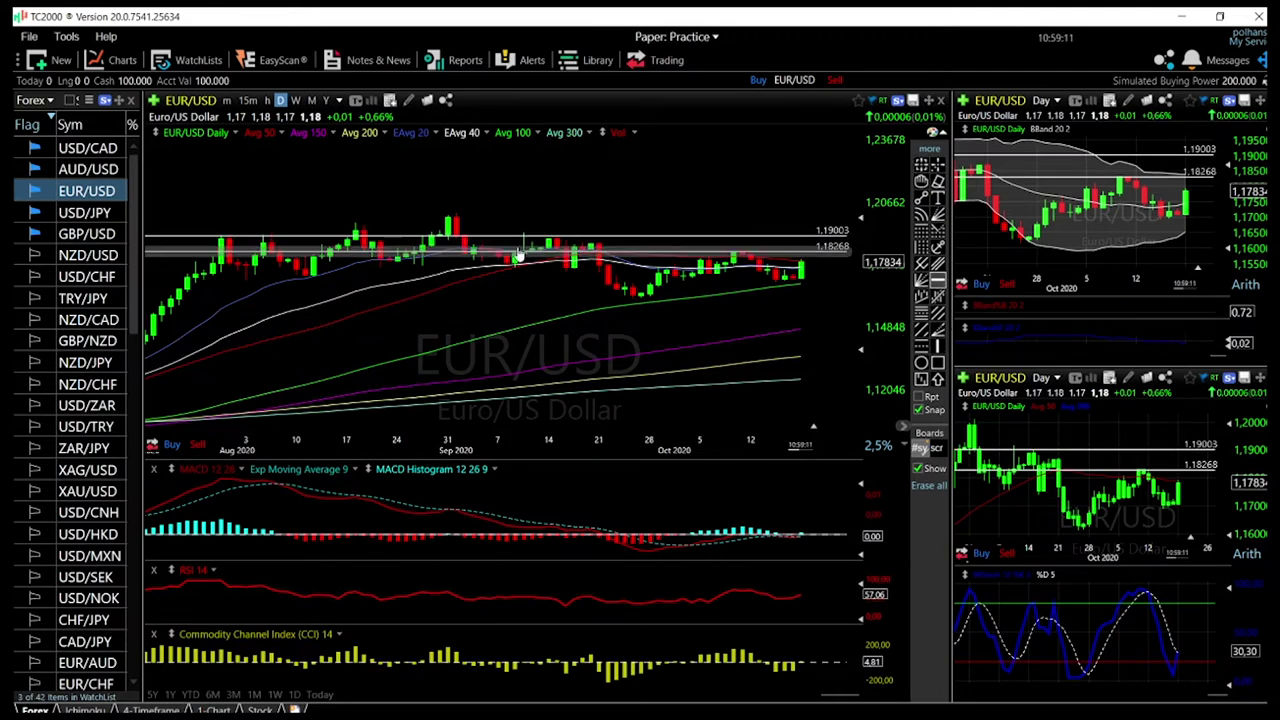
{"action": "left_click", "coordinate": [464, 211]}
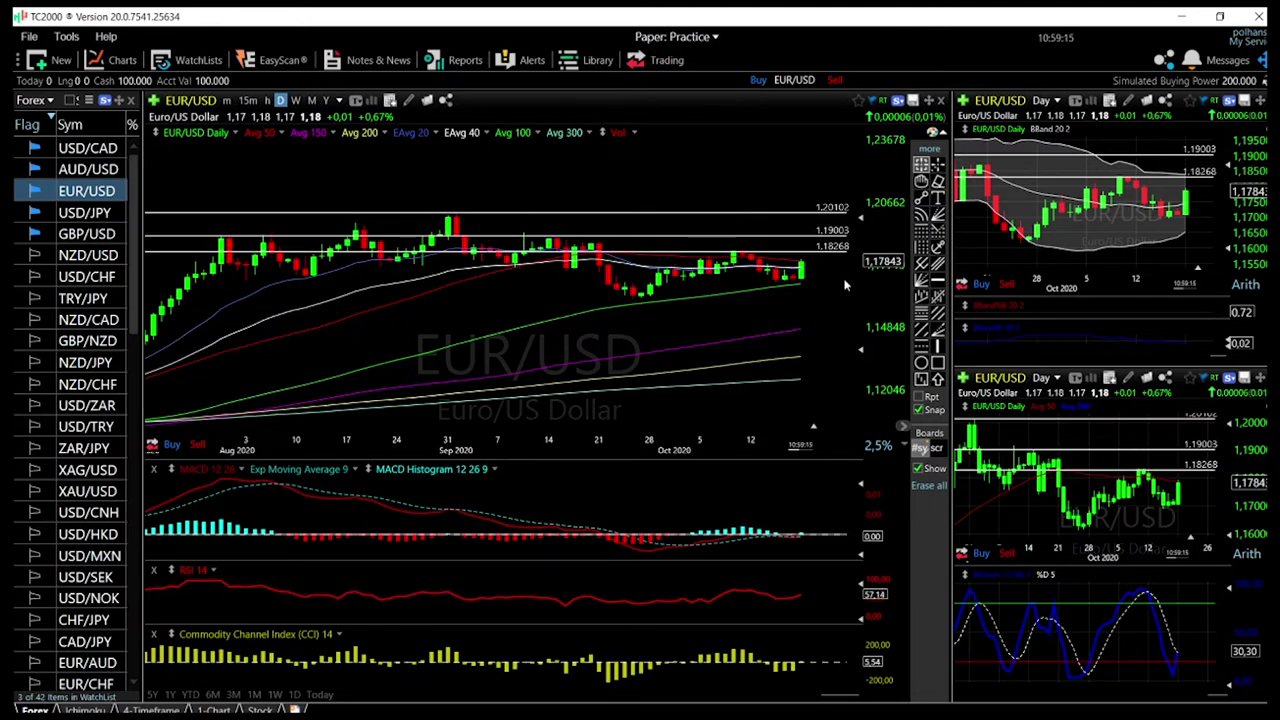
Add a 1.16801 support level and check the chart's price and indicator values.
{"action": "scroll", "coordinate": [844, 286], "scroll_direction": "up", "scroll_amount": 2}
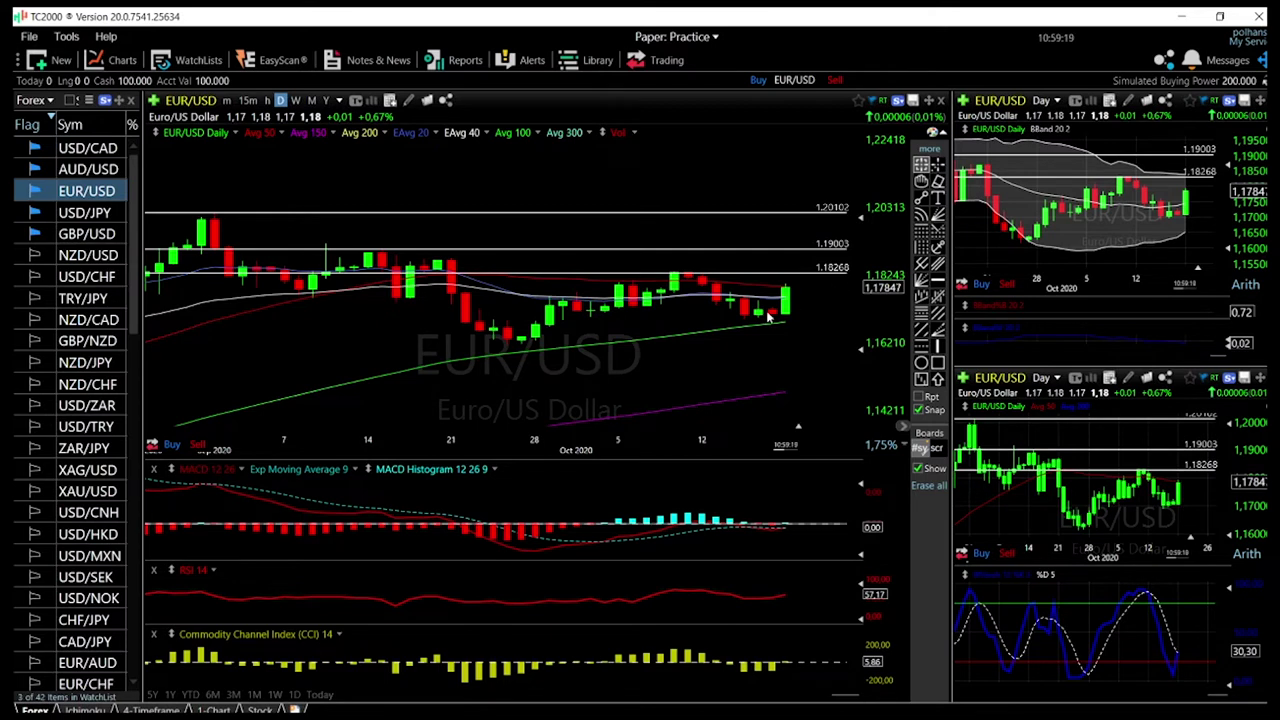
{"action": "left_click", "coordinate": [937, 280]}
{"action": "left_click", "coordinate": [792, 326]}
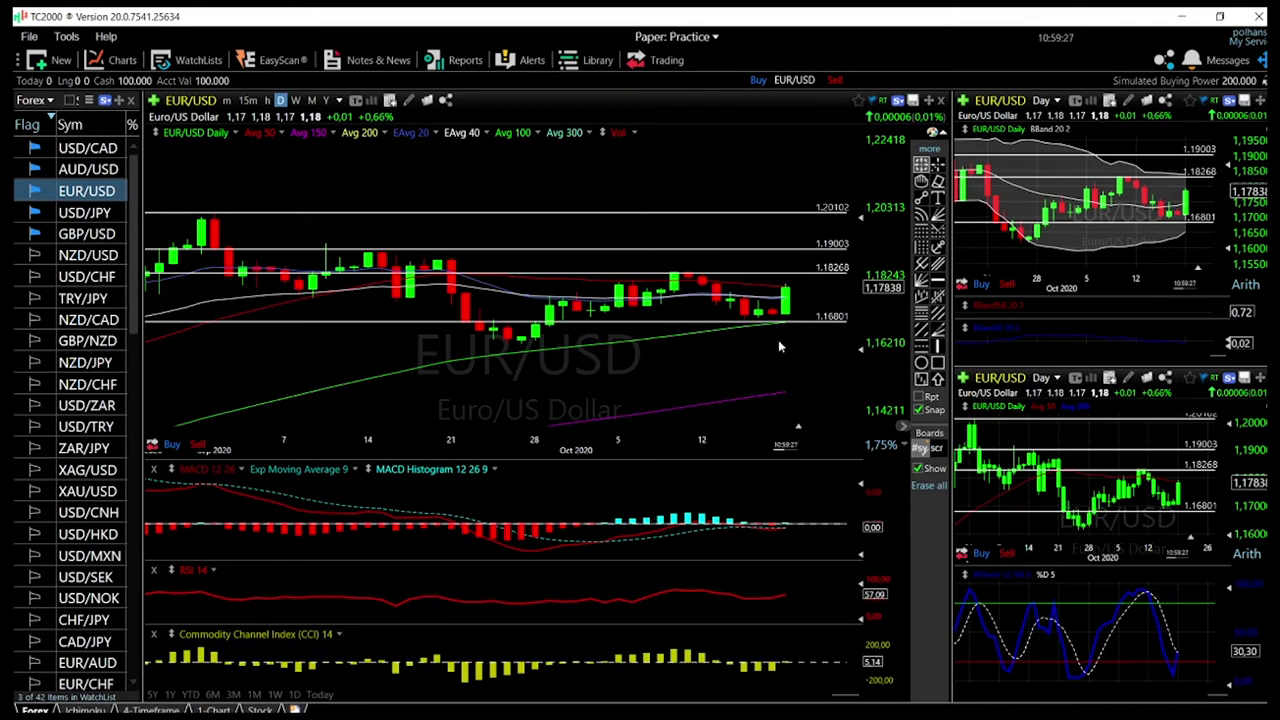
{"action": "left_click", "coordinate": [786, 391]}
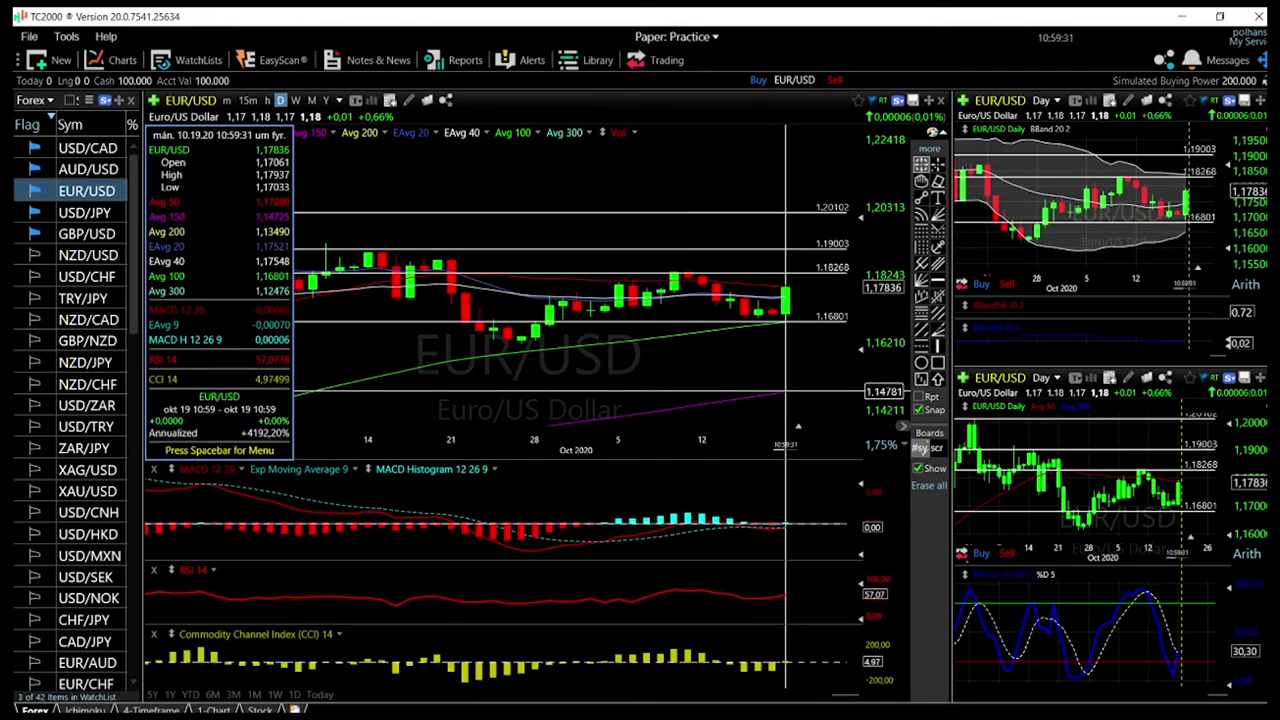
{"action": "left_click", "coordinate": [786, 398]}
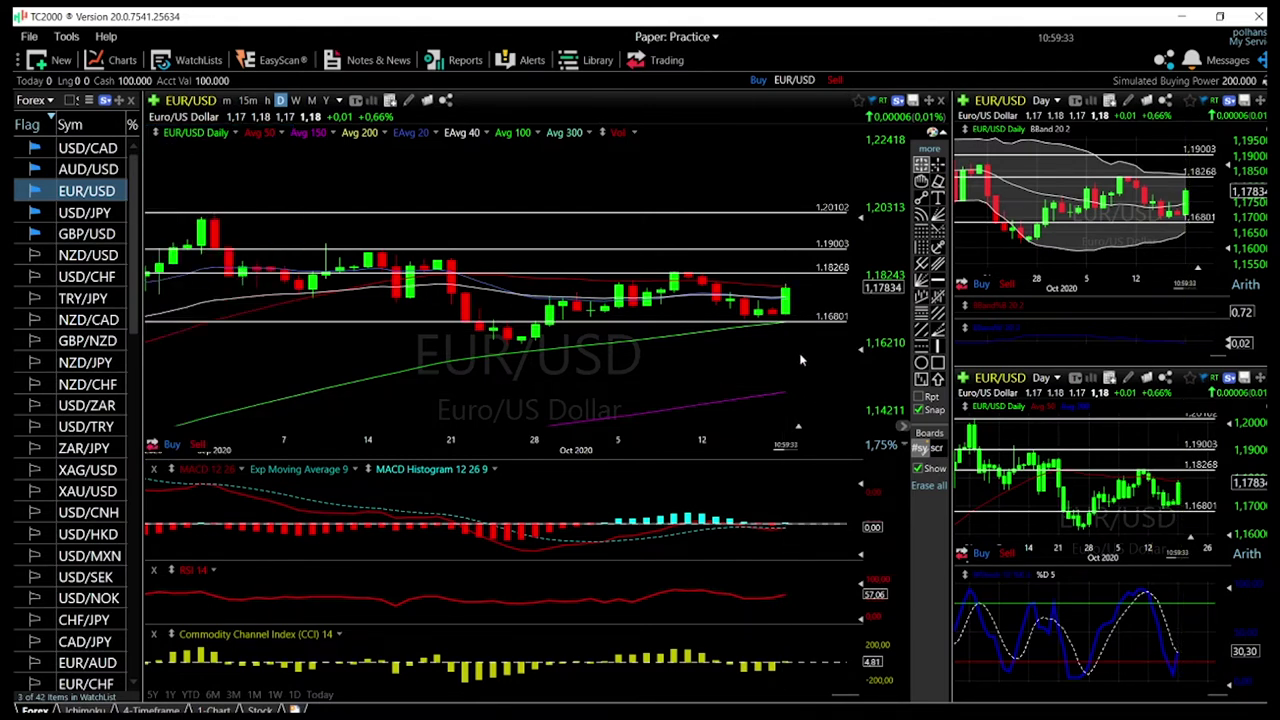
{"action": "scroll", "coordinate": [802, 358], "scroll_direction": "down", "scroll_amount": 2}
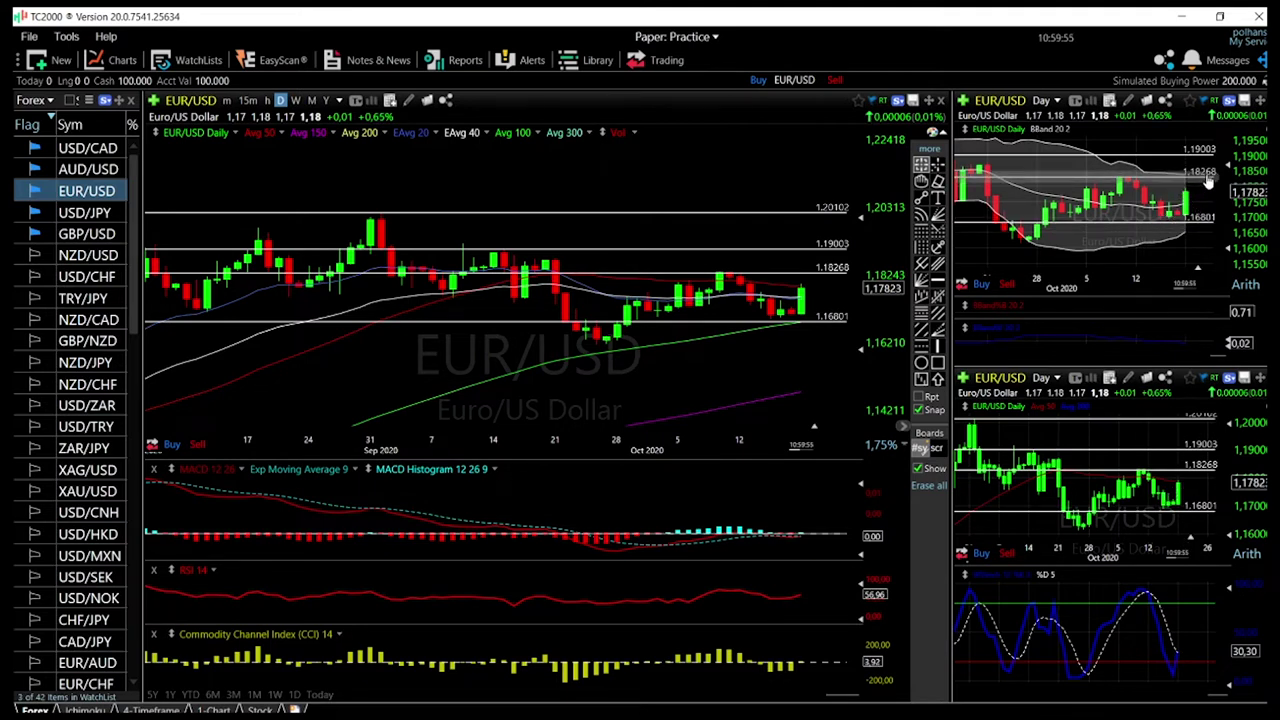
Check the drawn line's info, then switch the charts to AUD/USD.
{"action": "mouse_move", "coordinate": [1191, 178]}
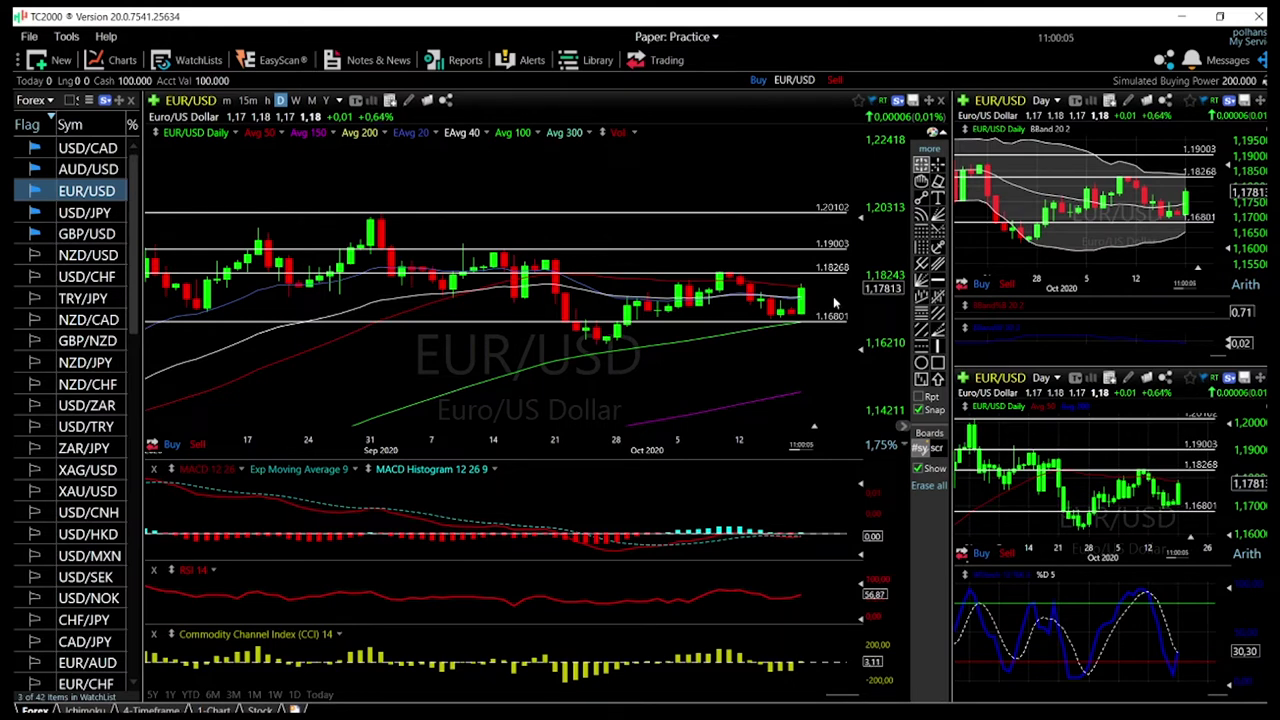
{"action": "left_click", "coordinate": [88, 169]}
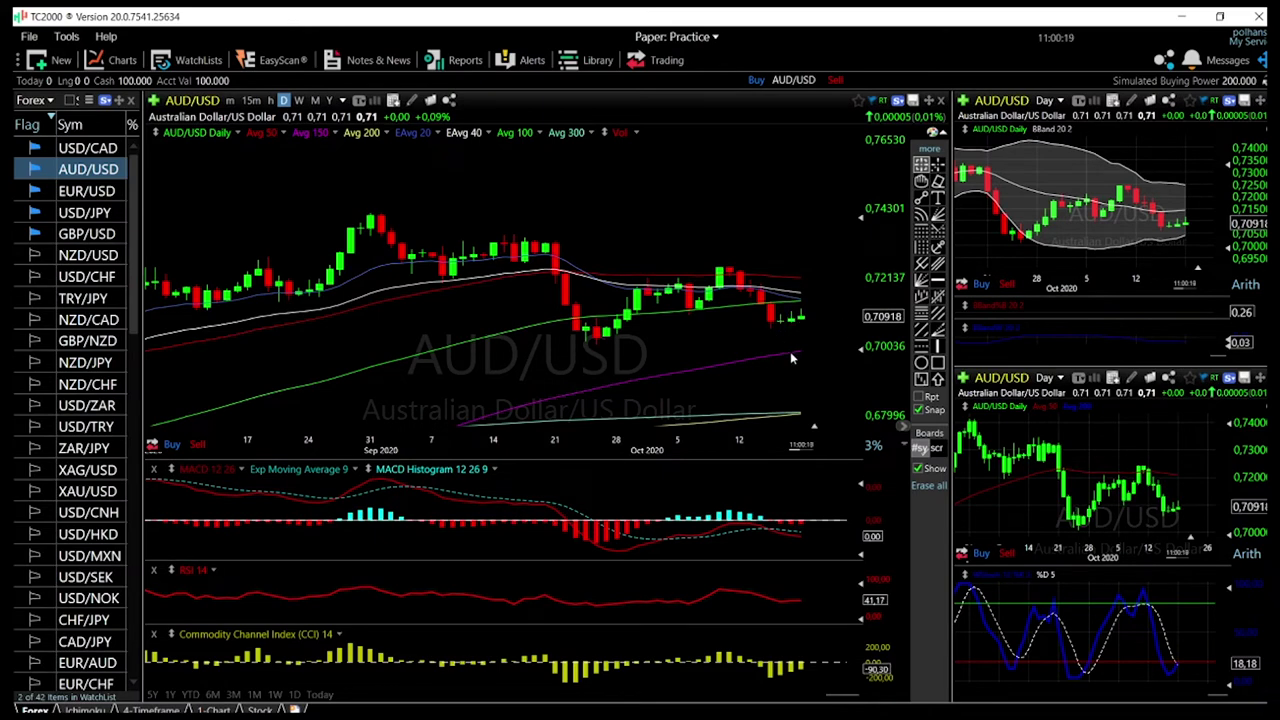
Zoom the AUD/USD daily chart until late July 2020 is visible.
{"action": "scroll", "coordinate": [821, 340], "scroll_direction": "up", "scroll_amount": 3}
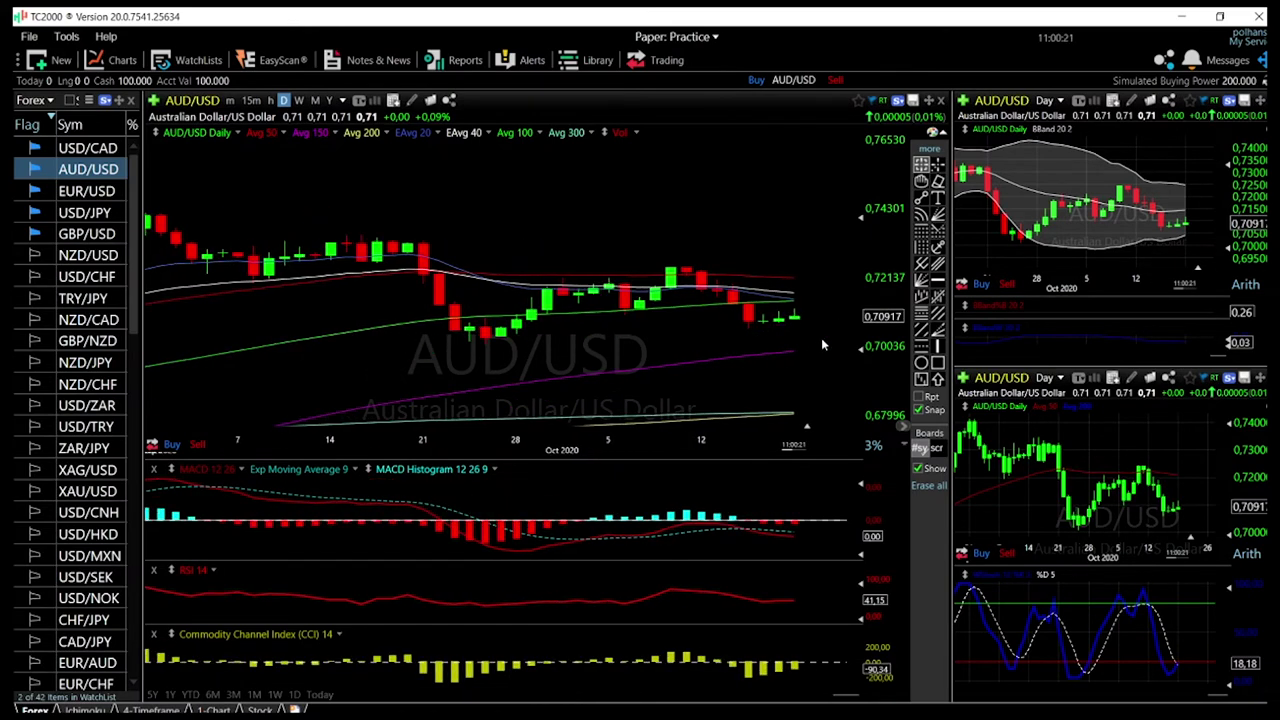
{"action": "scroll", "coordinate": [821, 337], "scroll_direction": "down", "scroll_amount": 3}
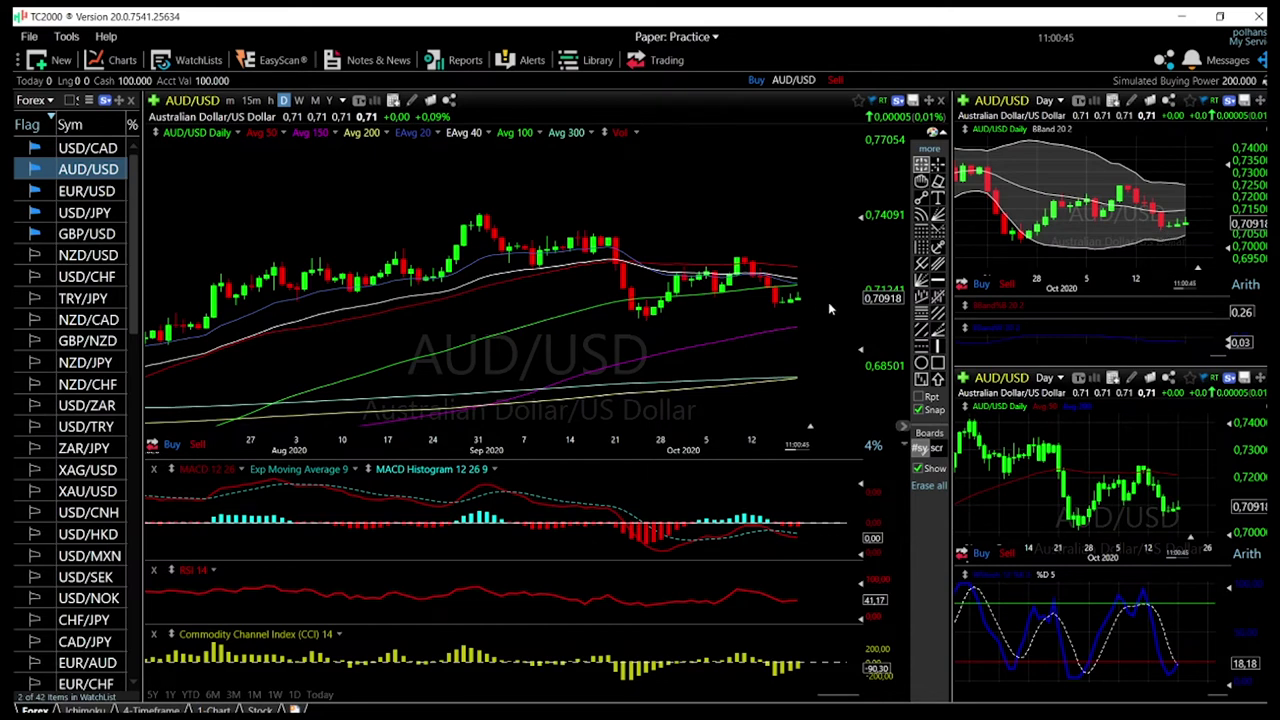
Mark AUD/USD levels at 0.72093 and 0.69859, then switch to USD/CAD.
{"action": "left_click", "coordinate": [937, 280]}
{"action": "left_click", "coordinate": [800, 262]}
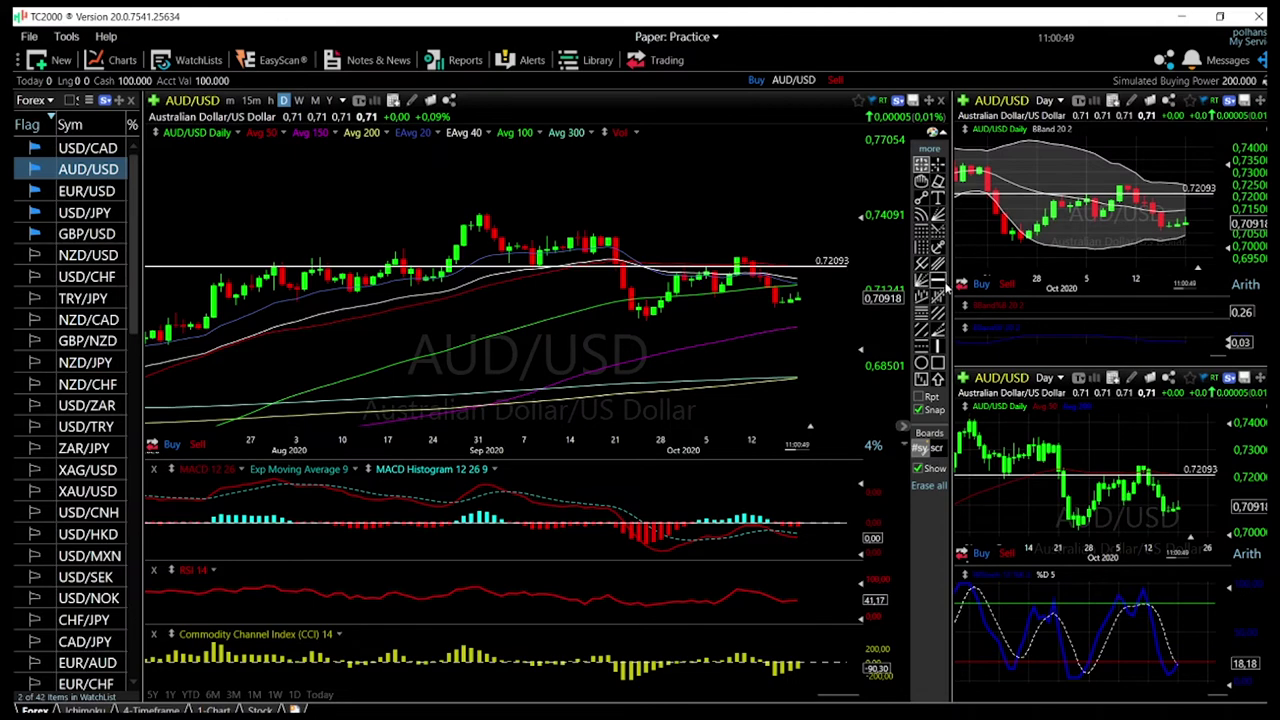
{"action": "left_click", "coordinate": [802, 326]}
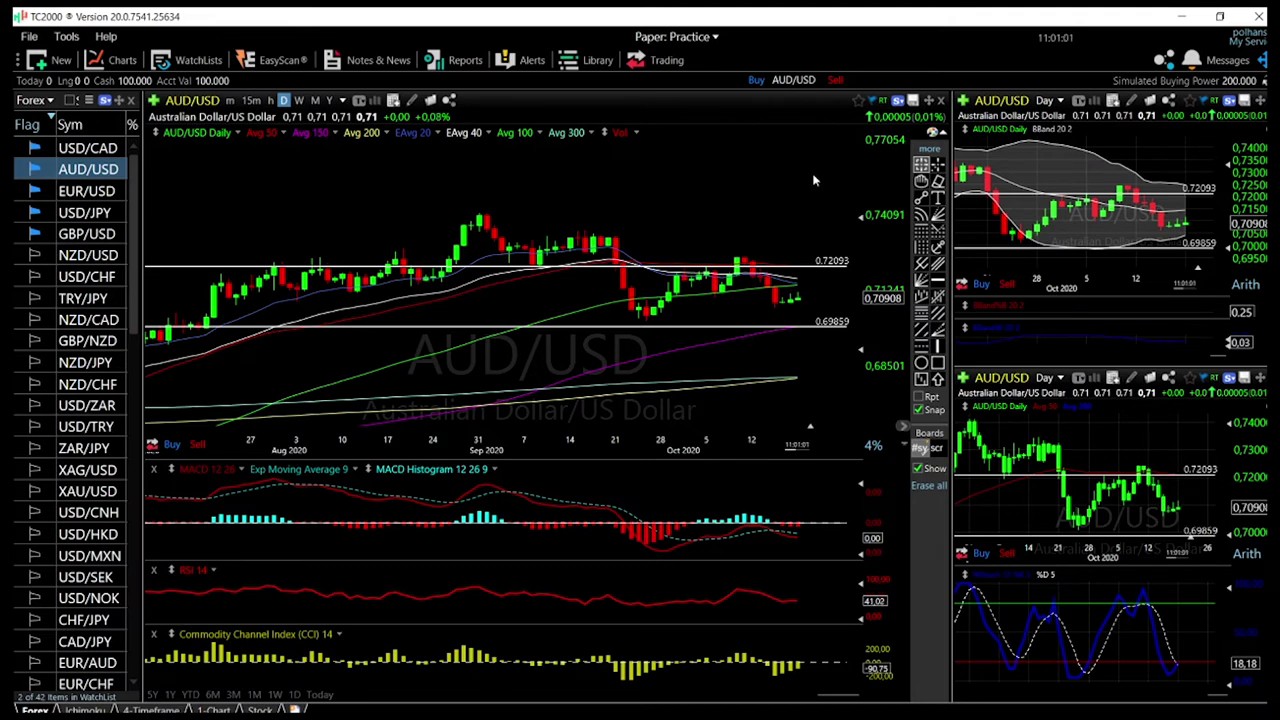
{"action": "left_click", "coordinate": [70, 150]}
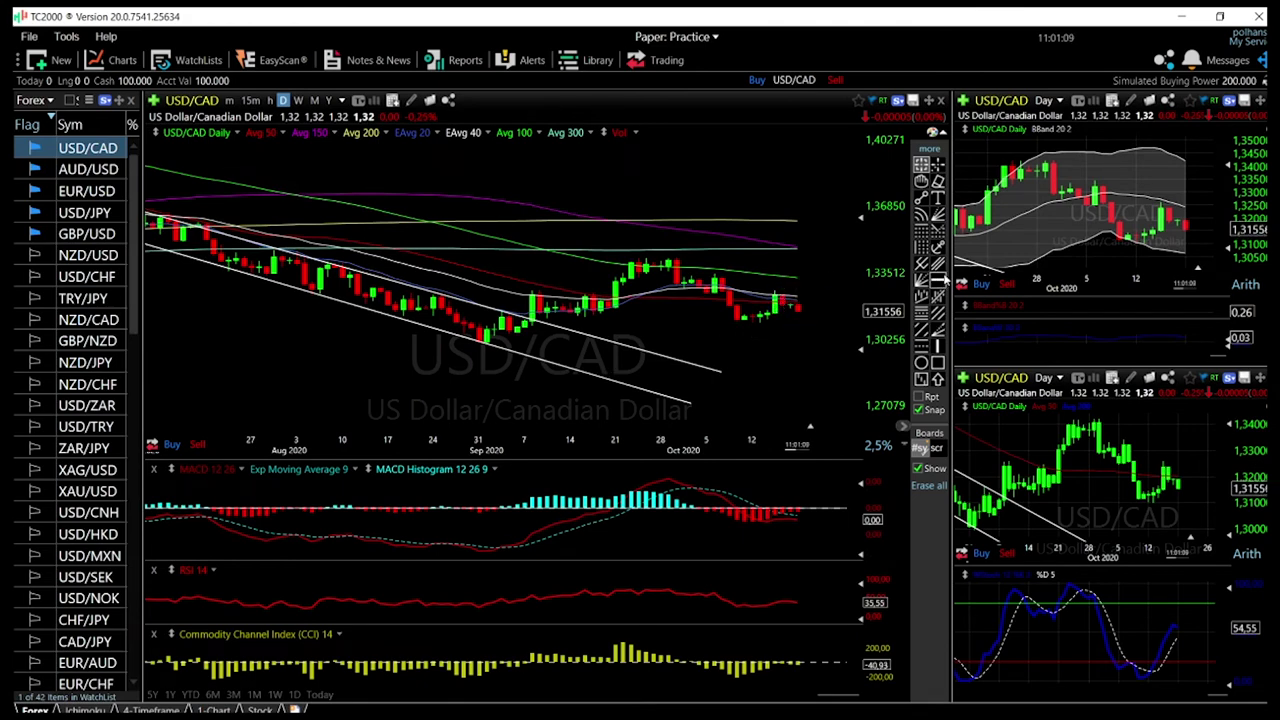
Draw a falling USD/CAD trendline from the late-September peak, extending its left end back.
{"action": "left_click", "coordinate": [920, 198]}
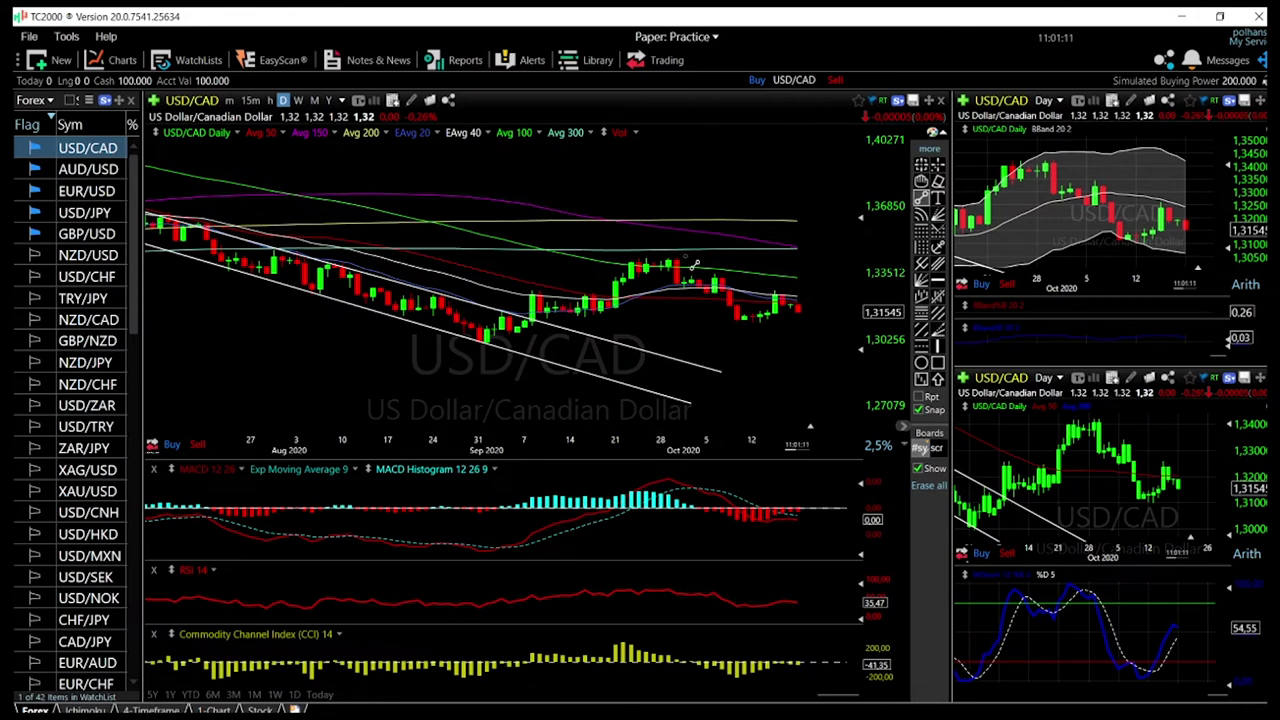
{"action": "left_click_drag", "start_coordinate": [676, 258], "coordinate": [828, 302]}
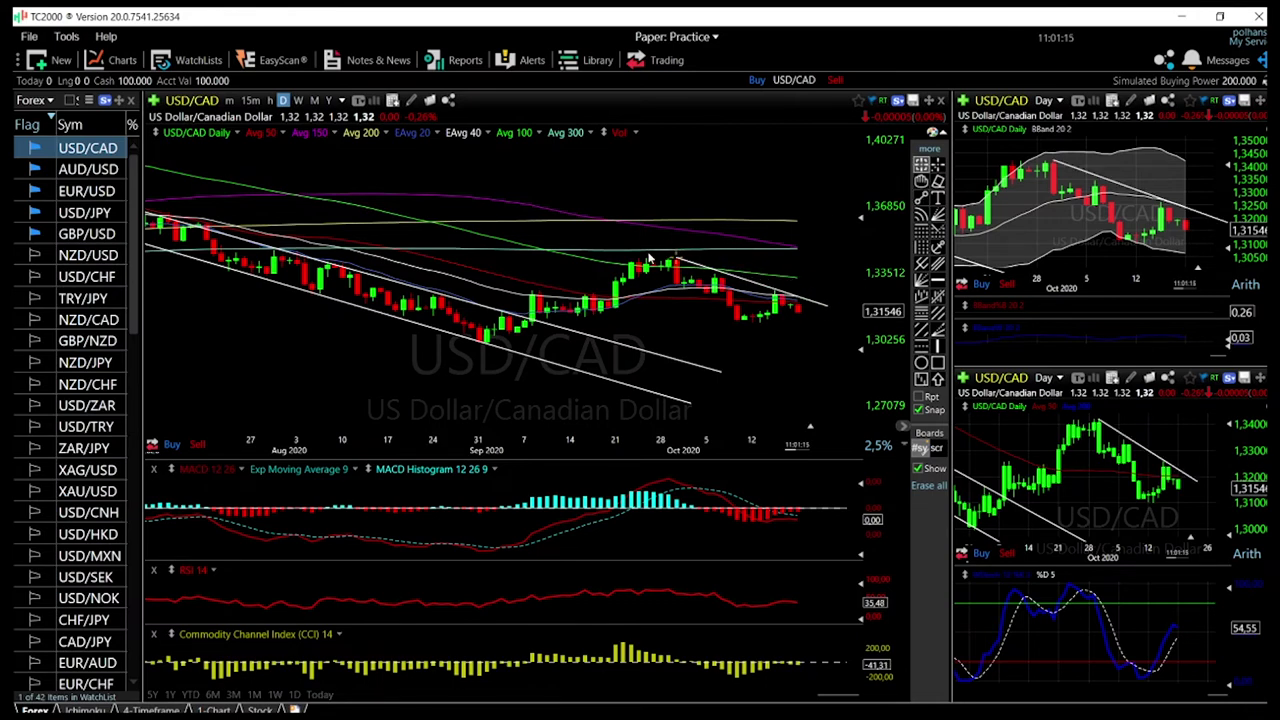
{"action": "left_click_drag", "start_coordinate": [675, 258], "coordinate": [582, 236]}
{"action": "left_click", "coordinate": [738, 305]}
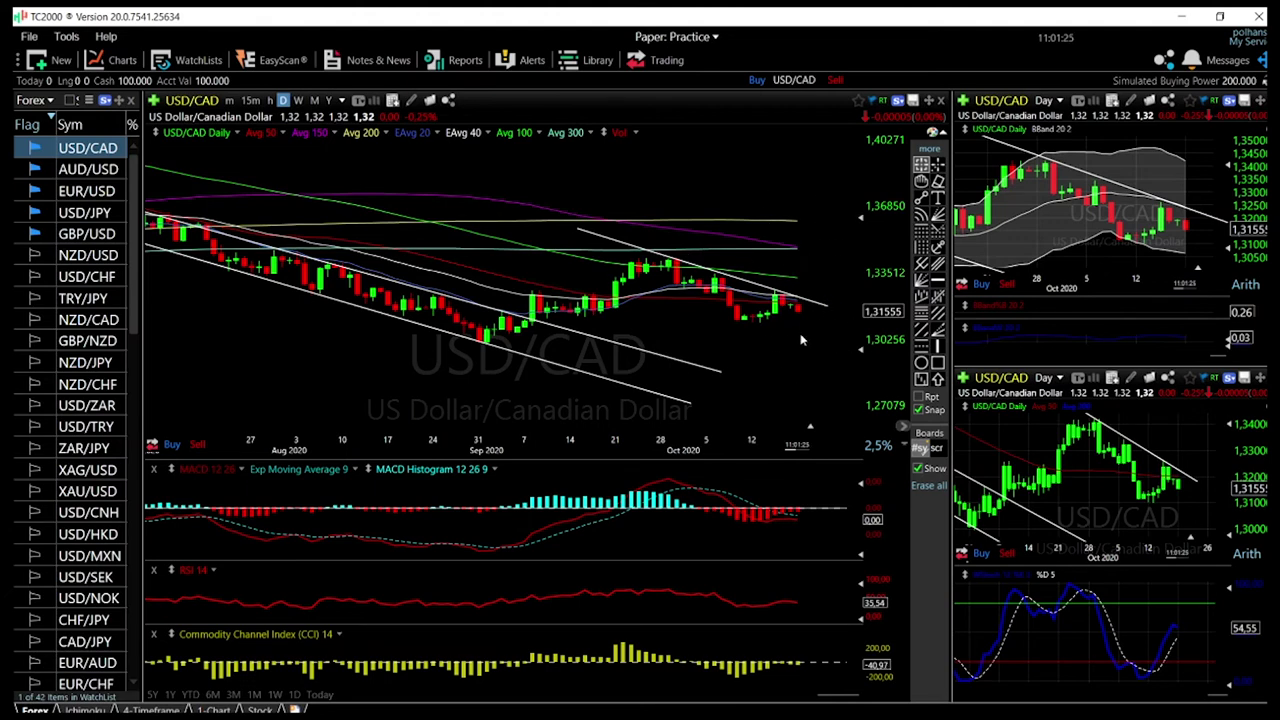
{"action": "scroll", "coordinate": [800, 340], "scroll_direction": "down", "scroll_amount": 1}
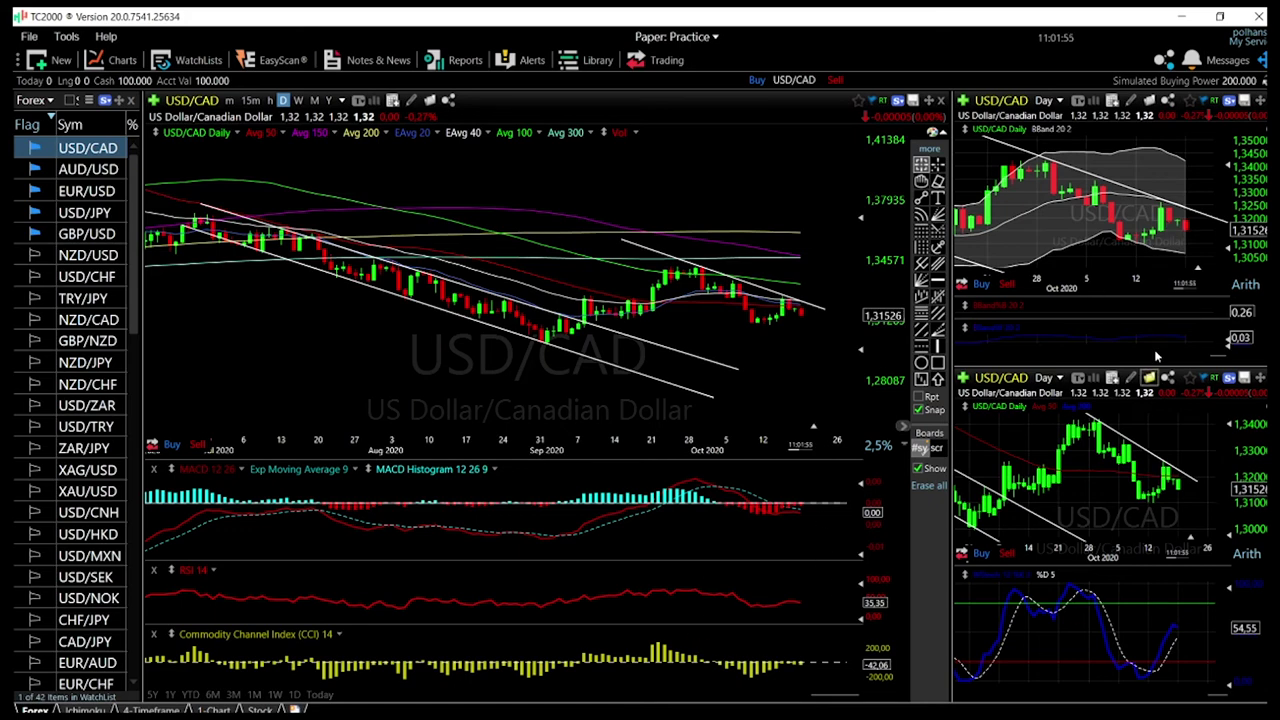
Zoom in and place a horizontal support line at 1.30992 on USD/CAD.
{"action": "scroll", "coordinate": [810, 390], "scroll_direction": "up", "scroll_amount": 2}
{"action": "left_click", "coordinate": [938, 281]}
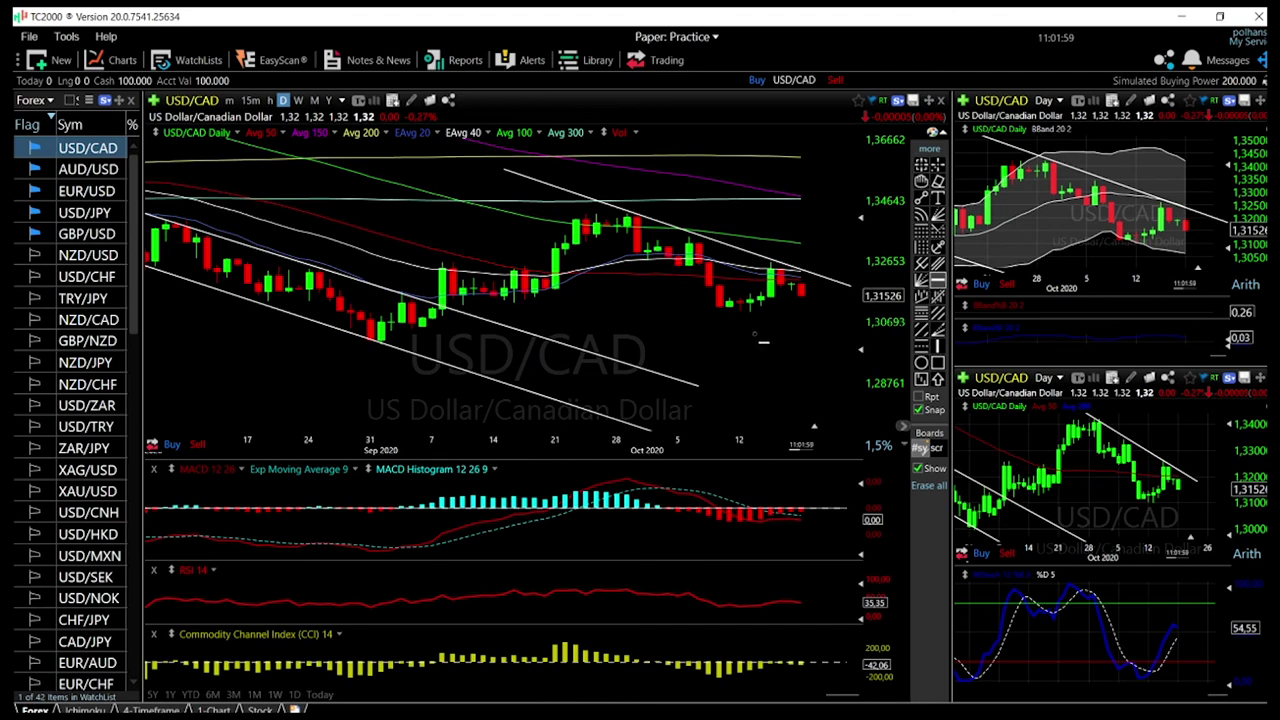
{"action": "left_click", "coordinate": [757, 312]}
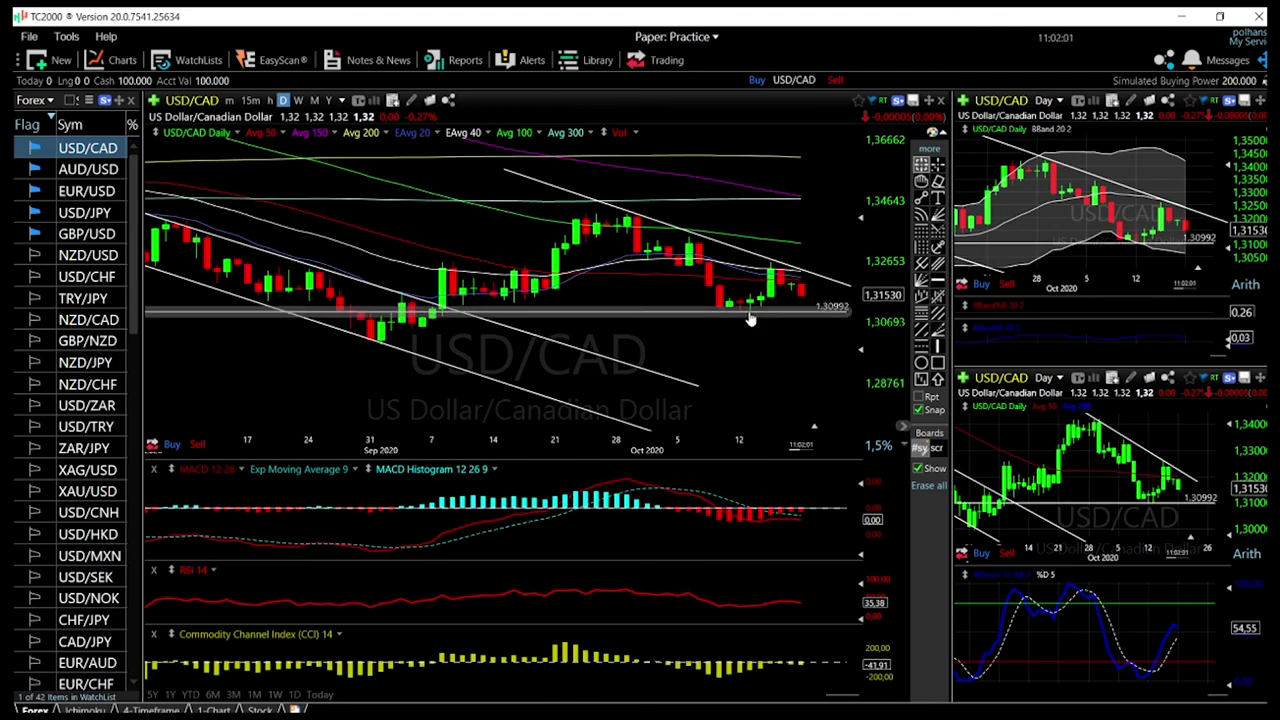